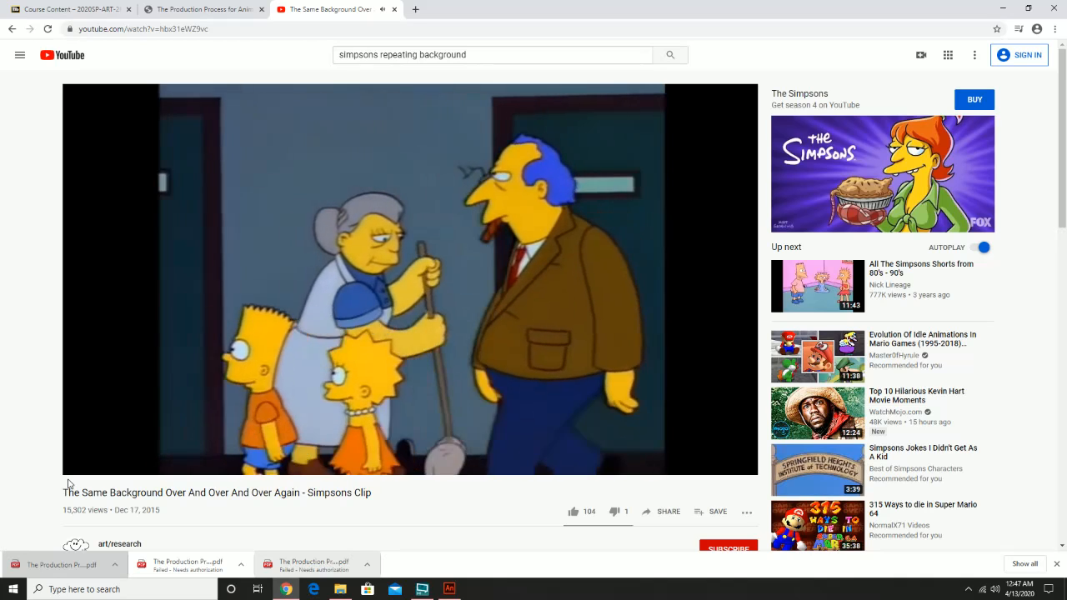
Replay the Simpsons repeating-background clip and jump back to about 0:05
left_click(74, 468)
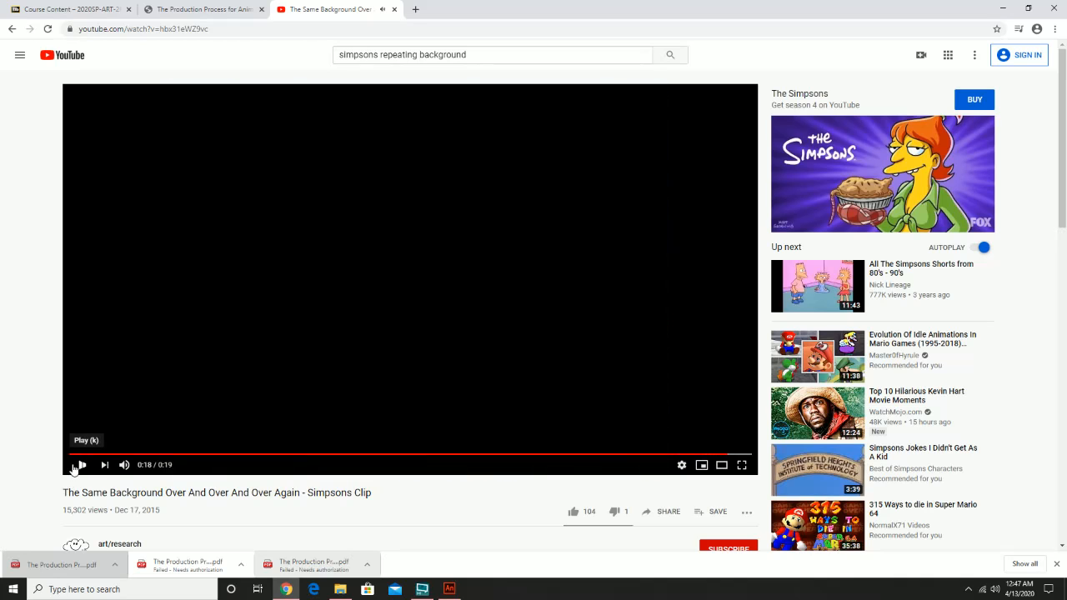
left_click(253, 455)
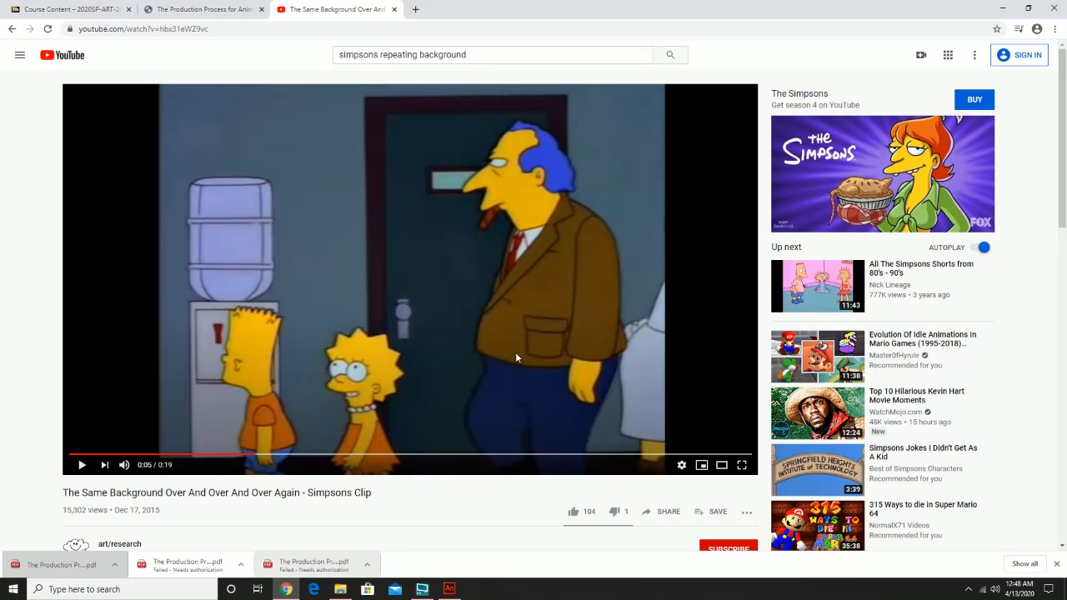
Switch to Adobe Animate and select the pillar in the background scene of walking.fla
left_click(449, 590)
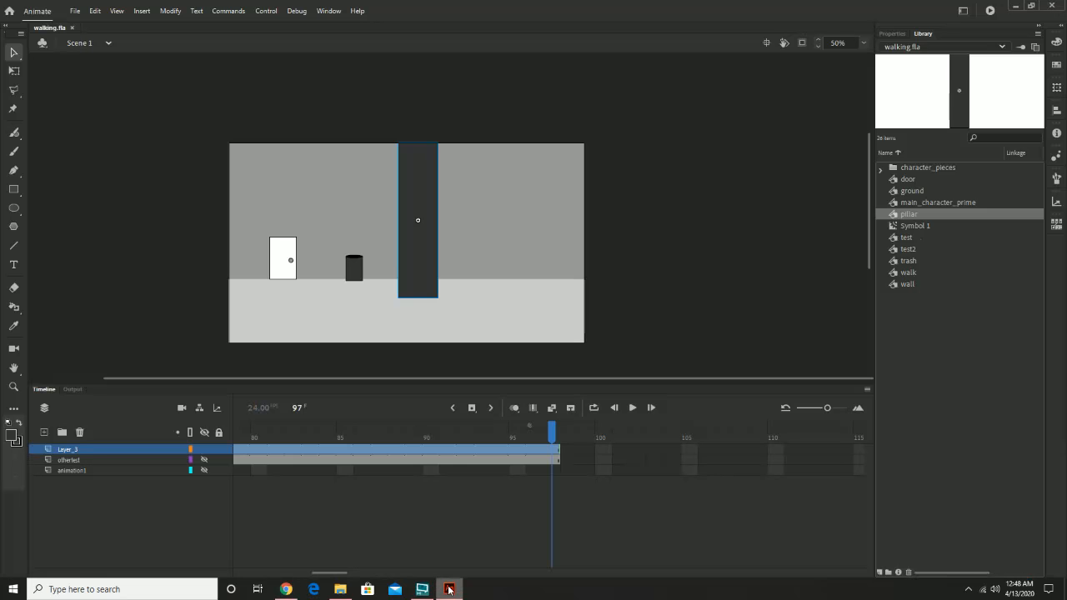
left_click(648, 216)
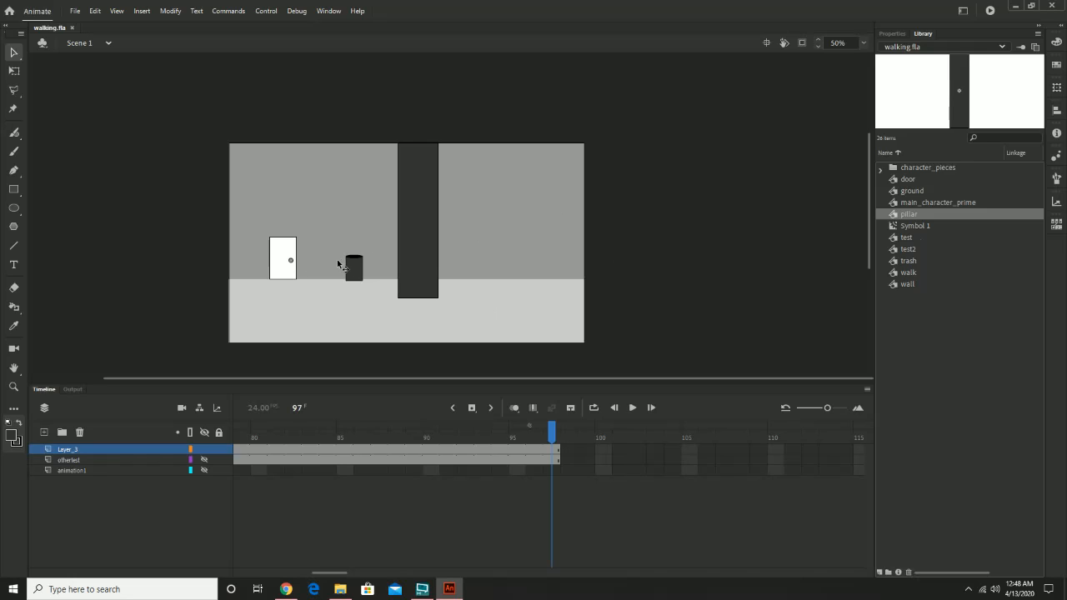
left_click(434, 214)
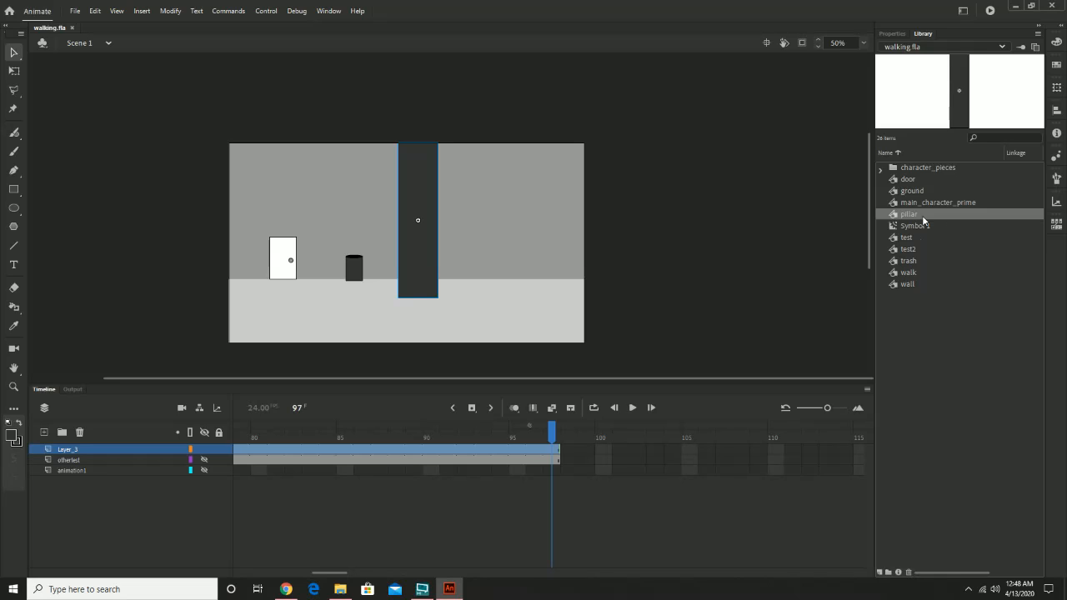
Select every background piece on the stage and convert them into one graphic symbol named moving_background
left_click_drag(206, 133, 670, 364)
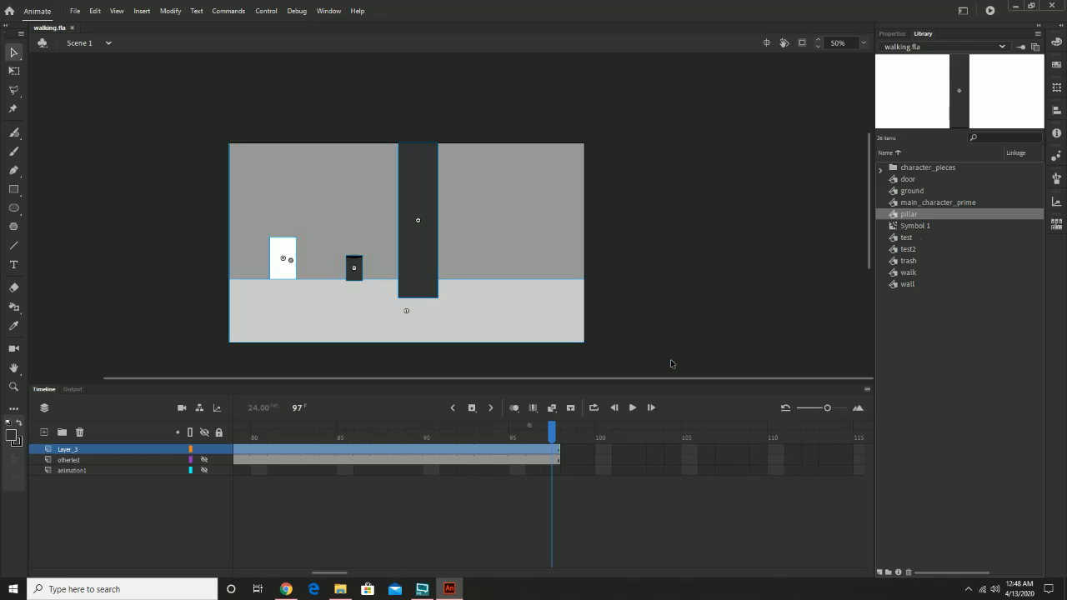
right_click(482, 220)
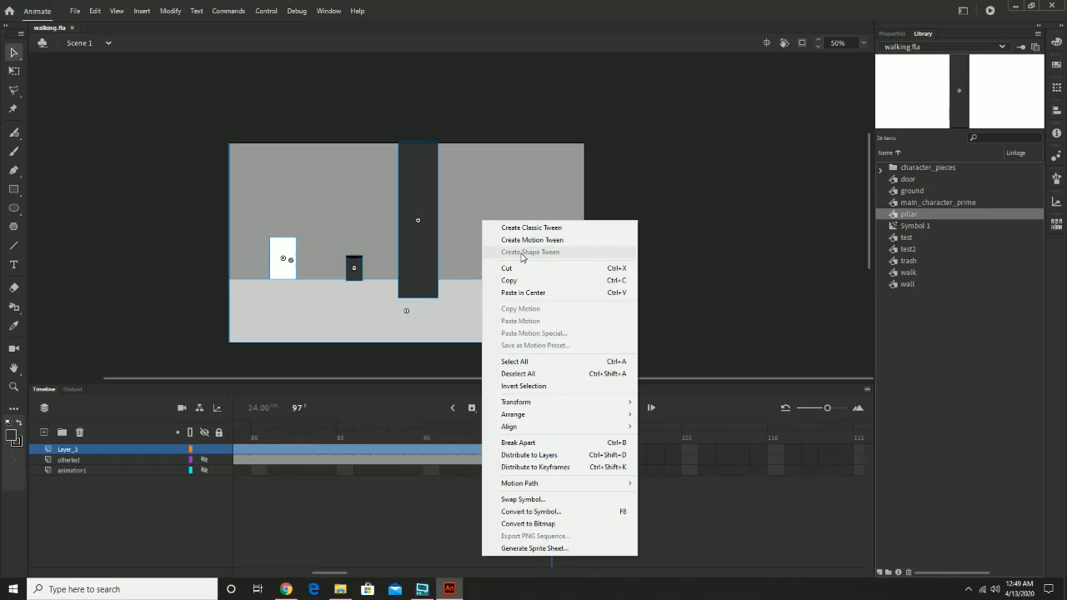
left_click(593, 514)
type("back")
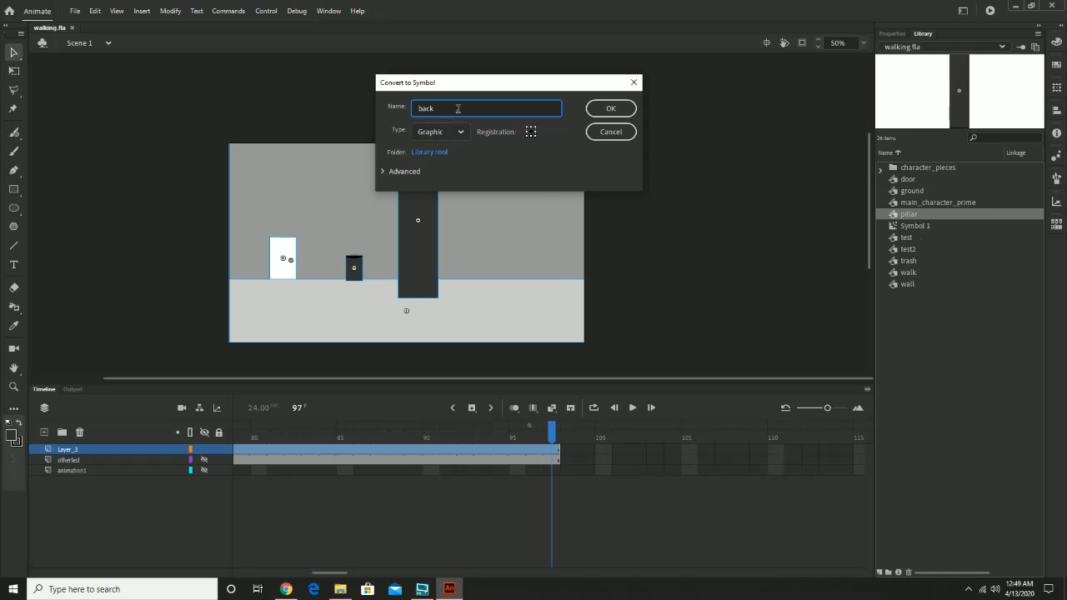
key("BackSpace")
key("BackSpace")
key("BackSpace")
key("BackSpace")
type("moving_background")
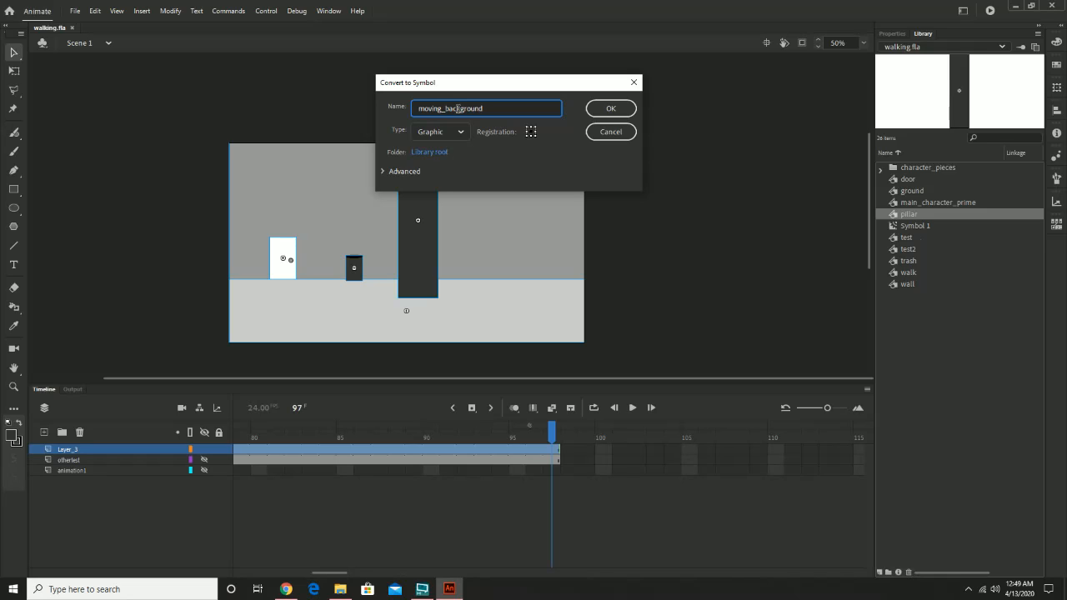
left_click(617, 112)
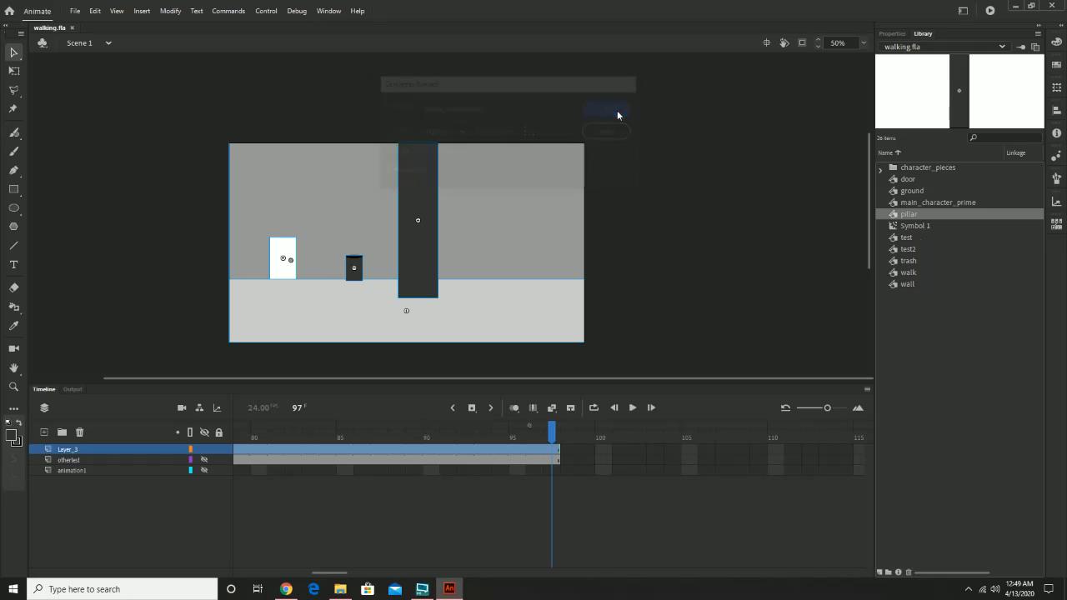
Open the moving_background symbol for editing in place and clear the selection of its pieces
double_click(475, 236)
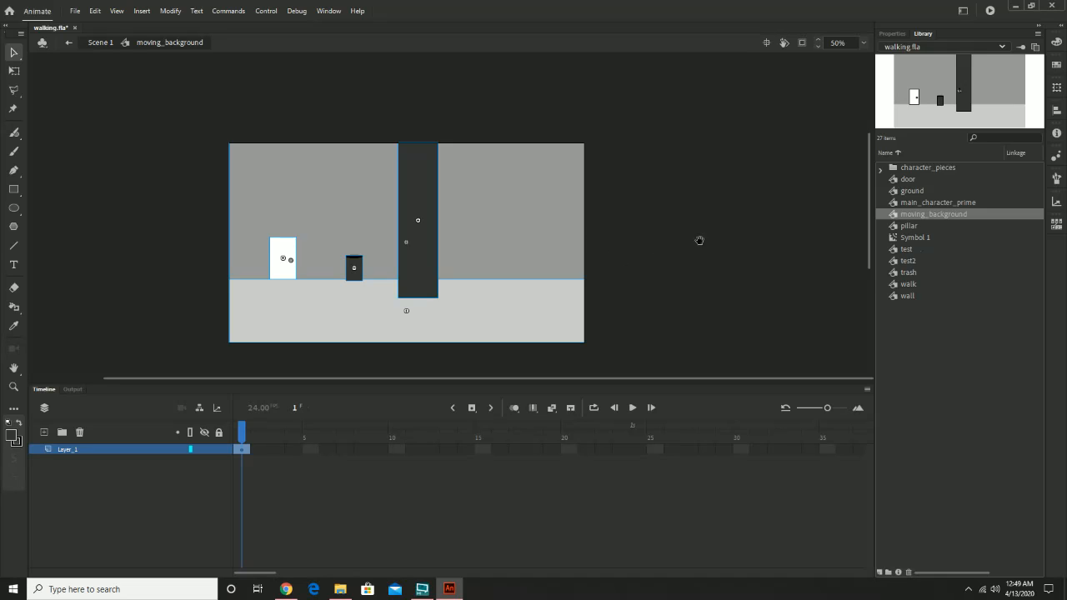
left_click_drag(697, 238, 581, 215)
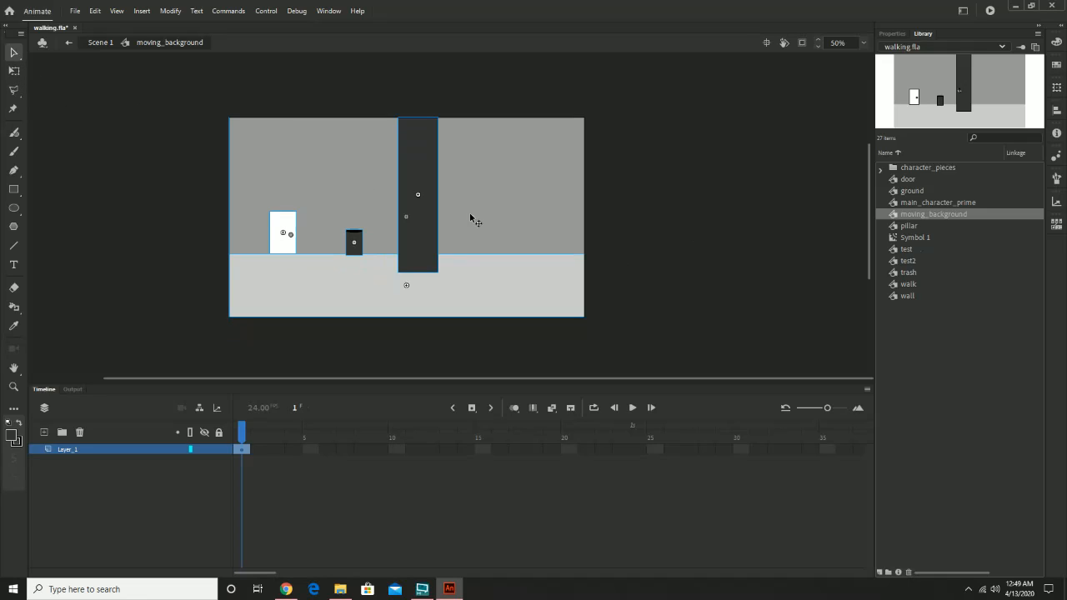
left_click(600, 220)
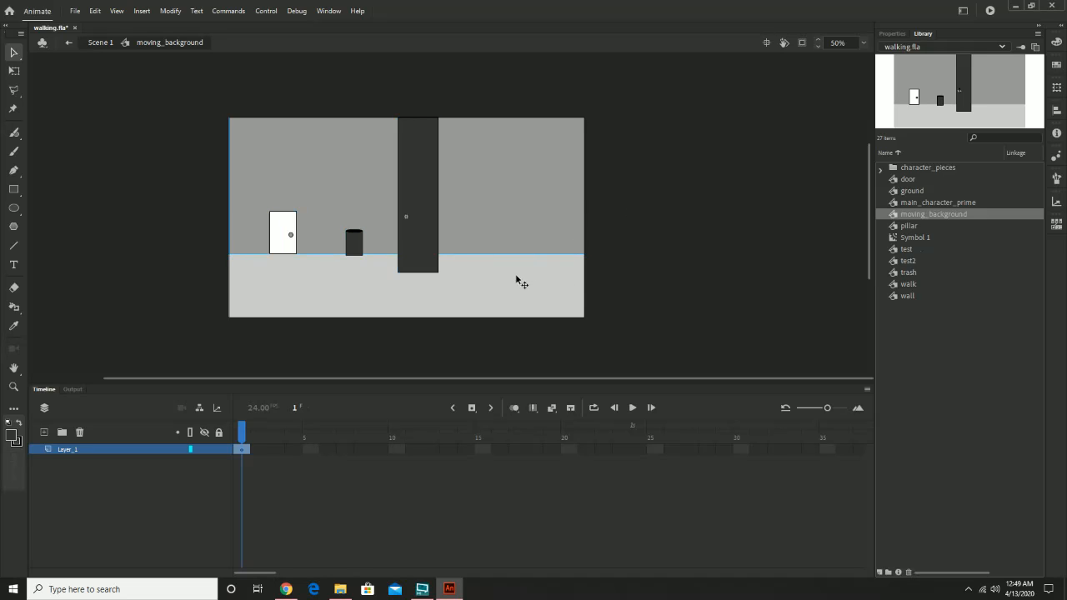
double_click(527, 203)
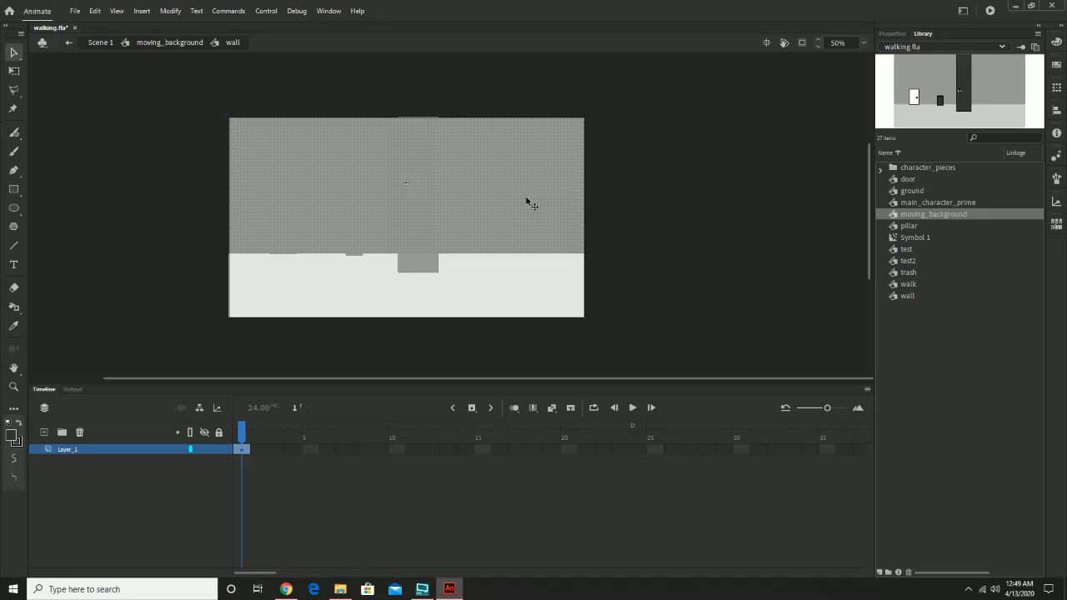
left_click(69, 41)
left_click_drag(517, 209, 661, 225)
key("ctrl+z")
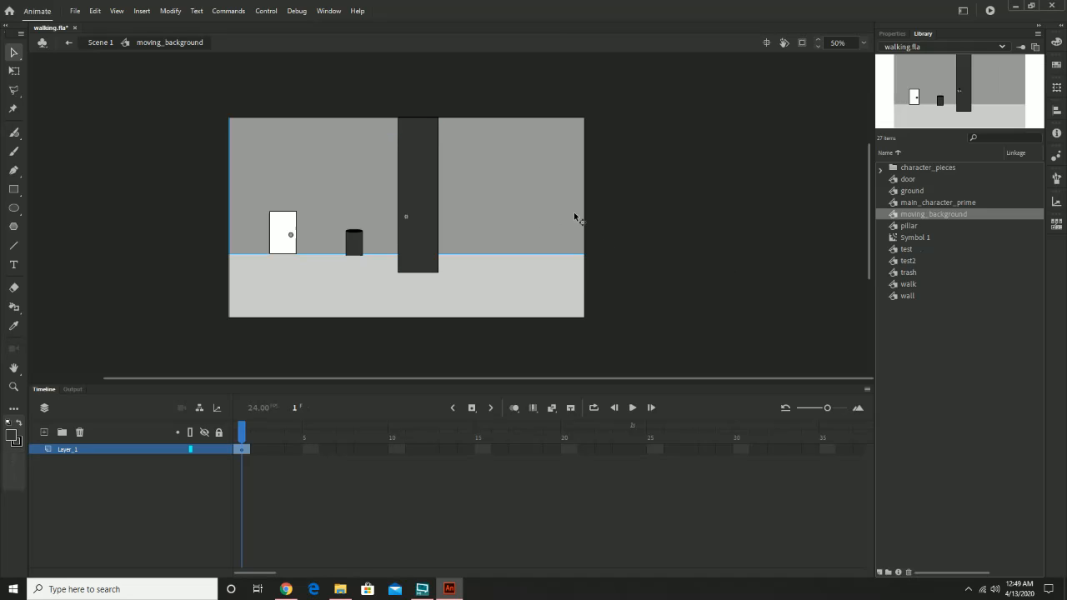
left_click_drag(588, 224, 732, 167)
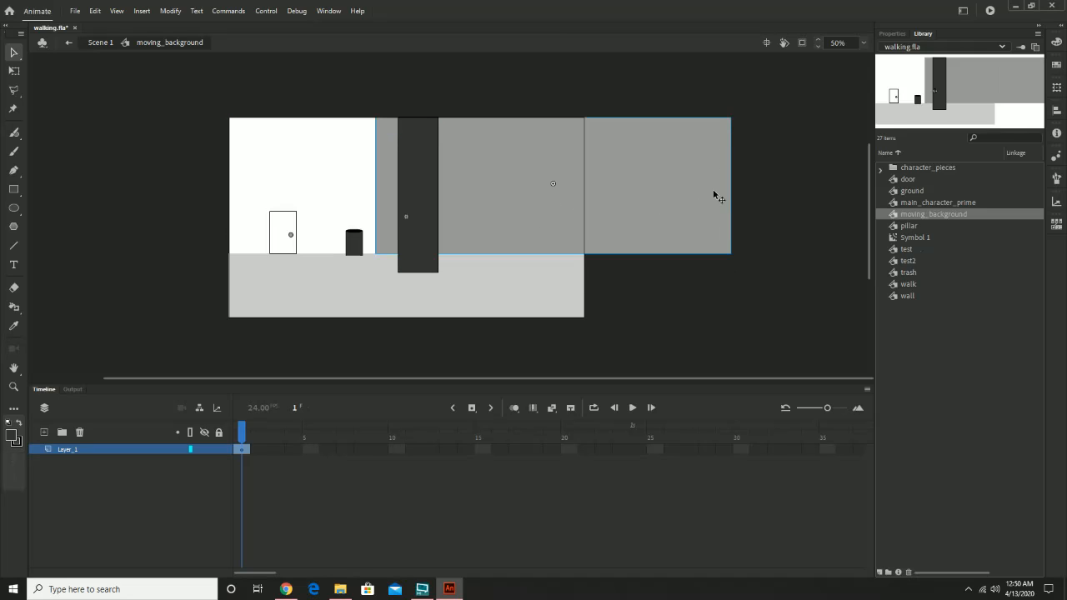
key("ctrl+z")
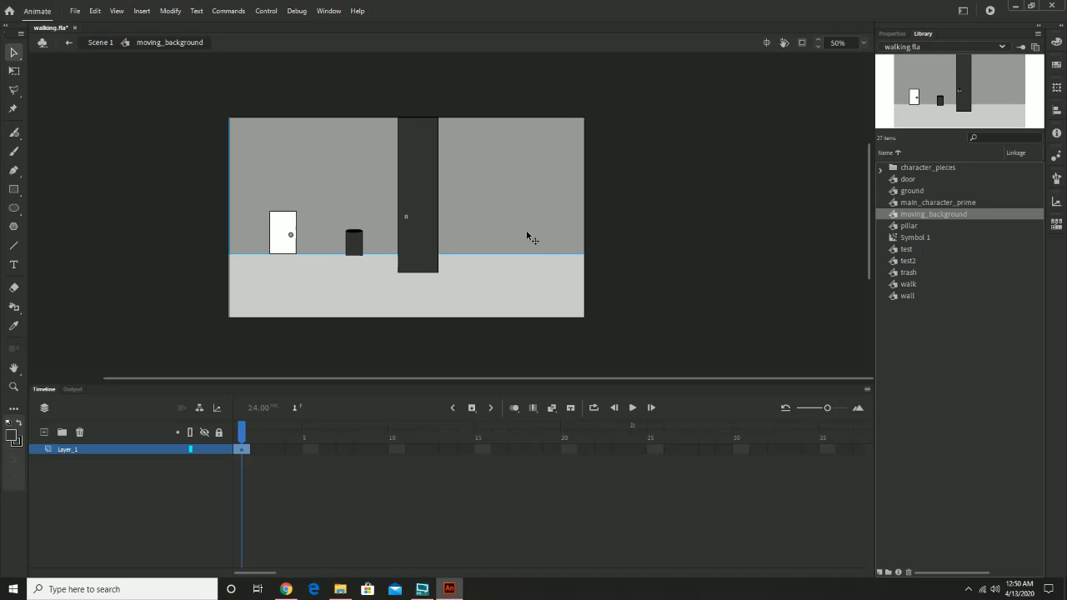
Paste copies of the wall and ground in place and move them flush against the originals' right edge
left_click(566, 292)
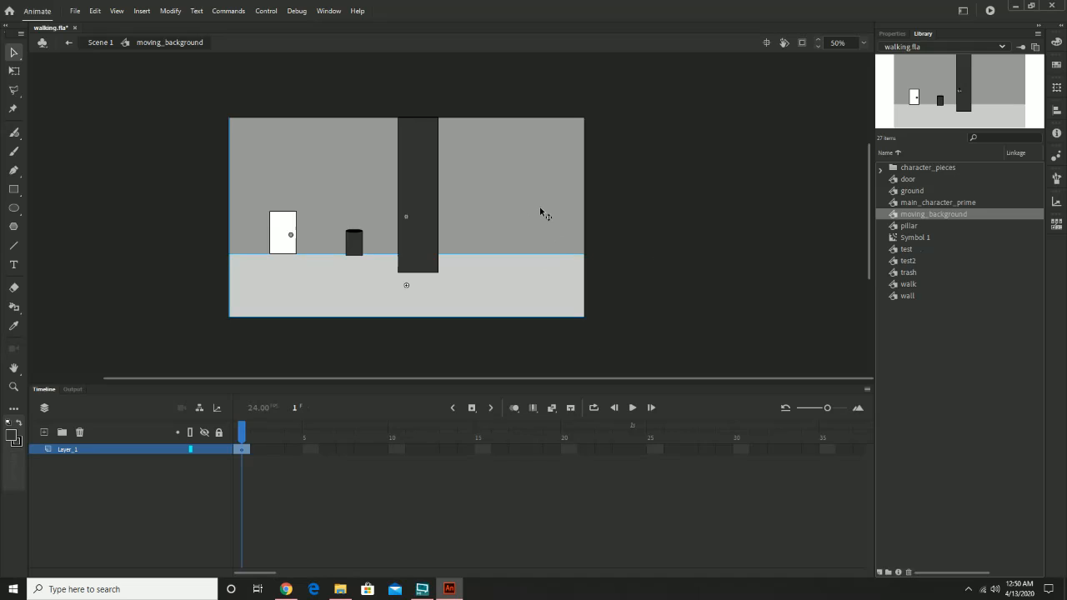
left_click(95, 12)
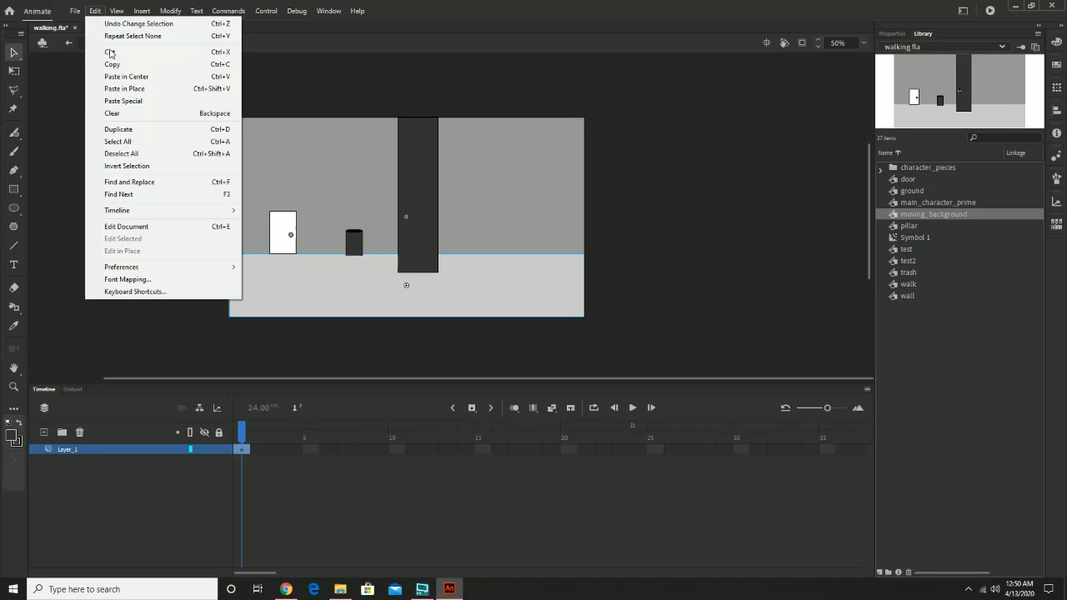
left_click(139, 88)
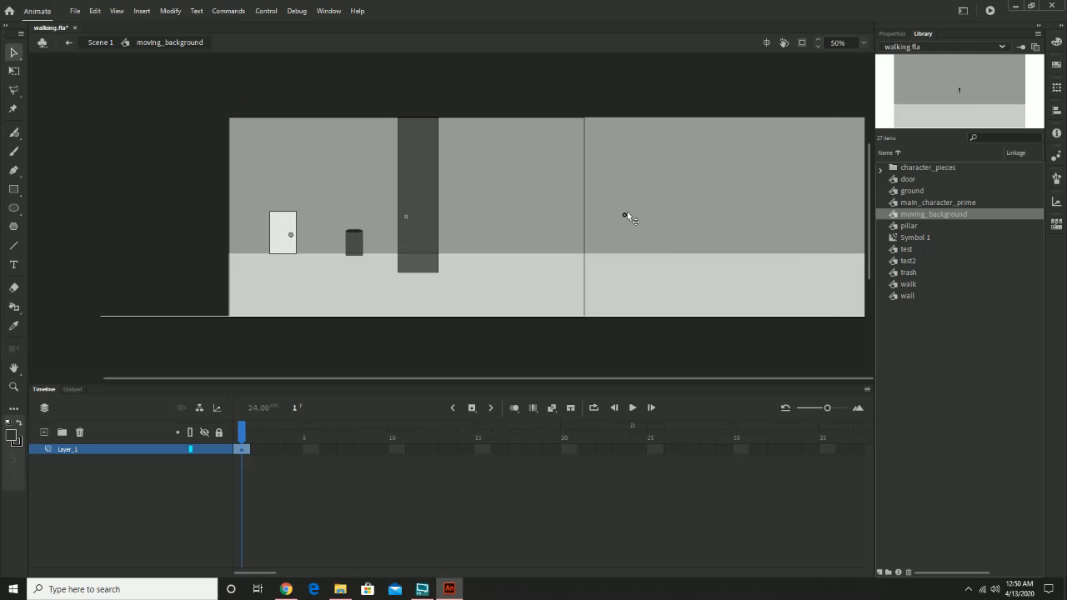
mouse_move(697, 216)
left_mouse_down()
mouse_move(713, 215)
mouse_move(700, 218)
left_mouse_up()
left_click_drag(701, 217, 572, 225)
key("space")
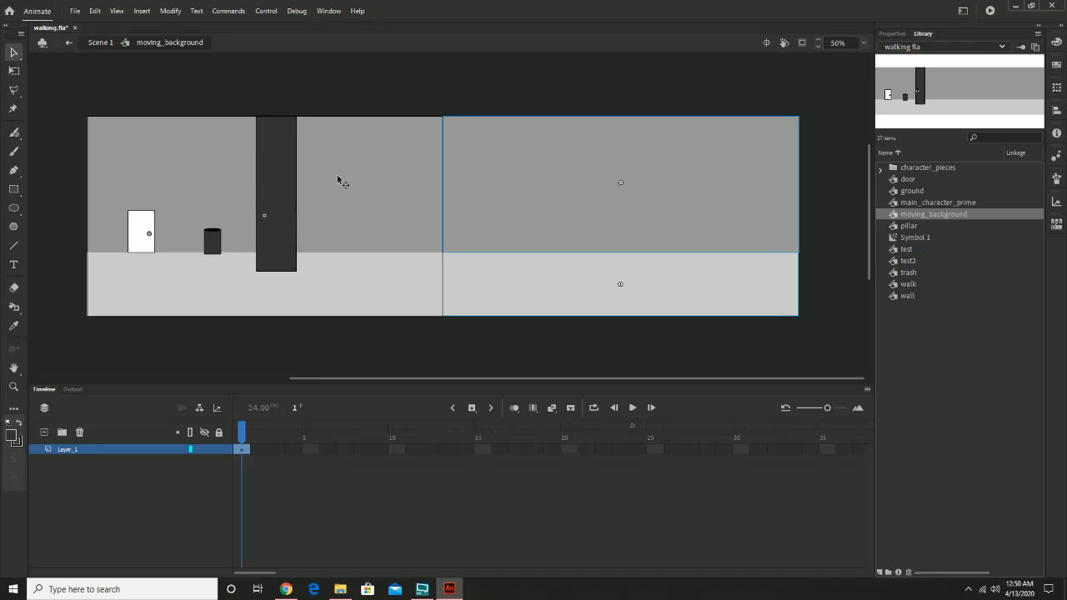
Add another door from the library to the original wall, just left of the seam with the copied section
left_click(282, 192)
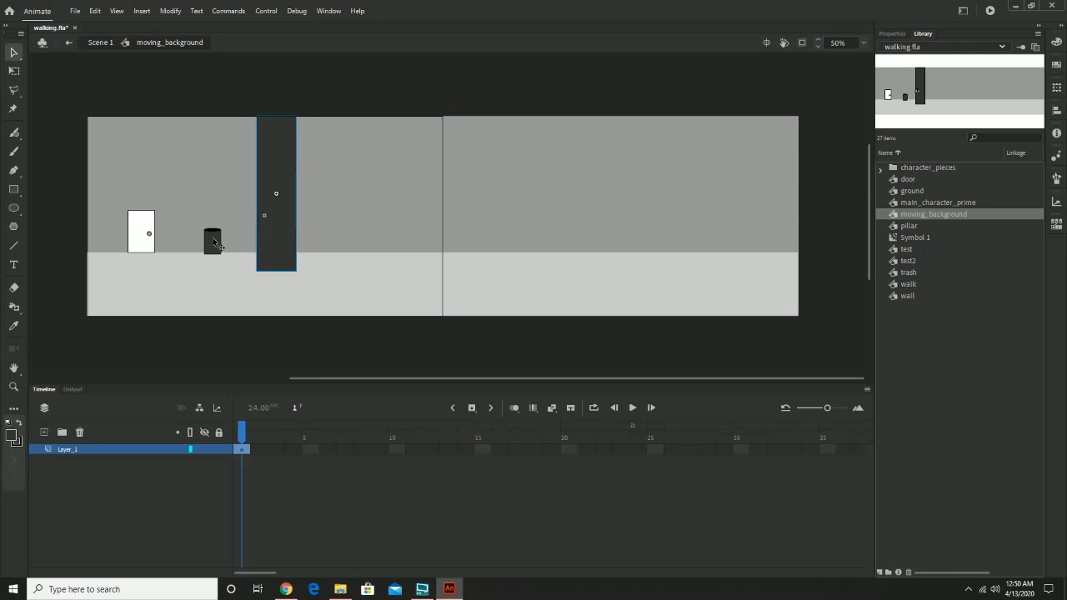
left_click(910, 180)
left_click_drag(910, 180, 419, 245)
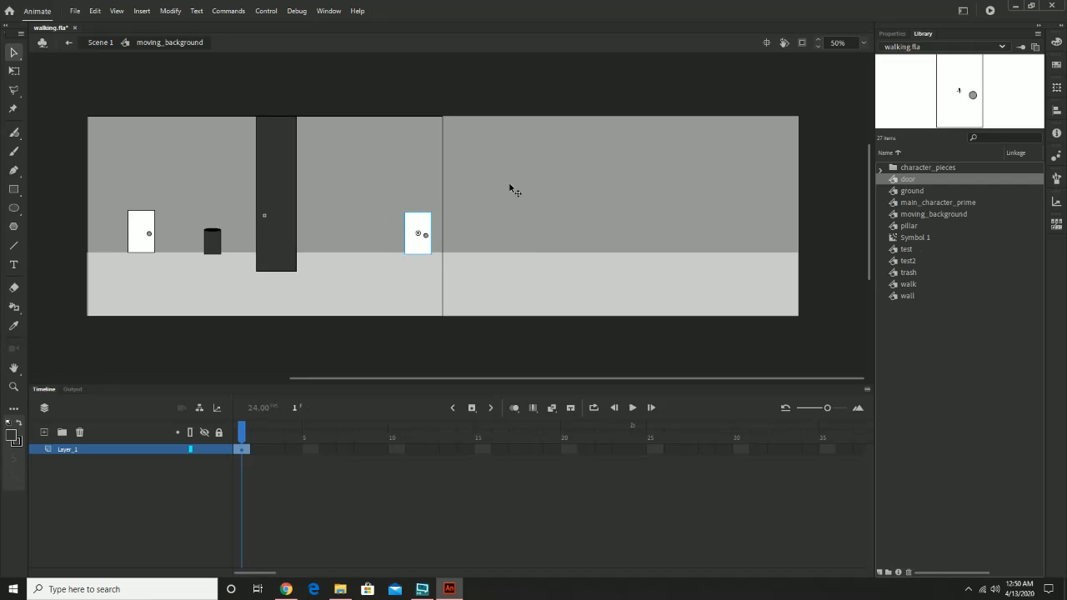
Add a second pillar from the library to the copied wall section and shift it slightly closer to the seam
left_click(269, 175)
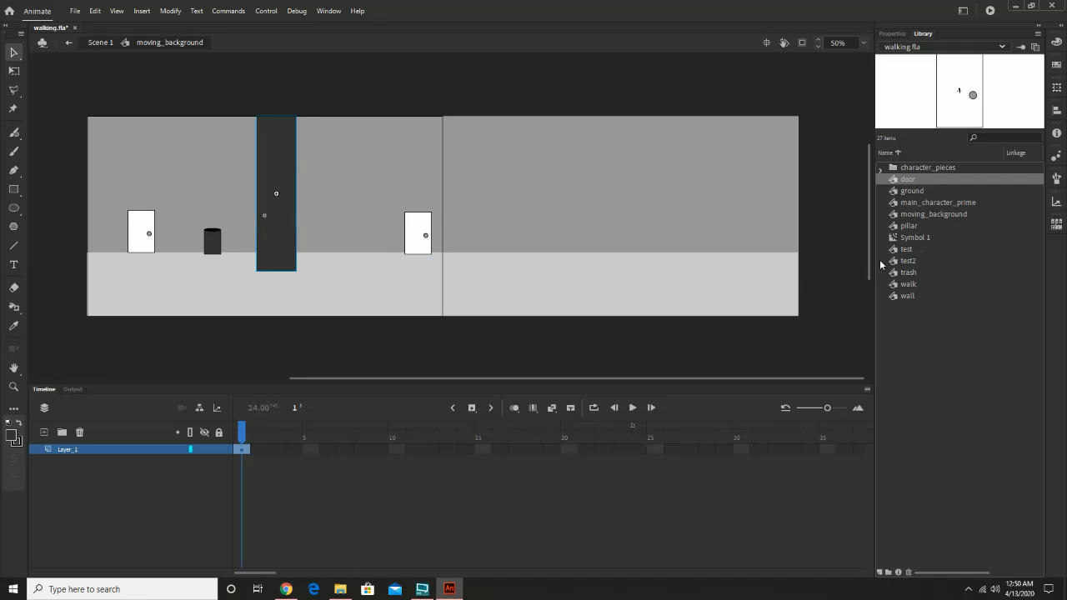
left_click(909, 226)
left_click_drag(913, 229, 606, 150)
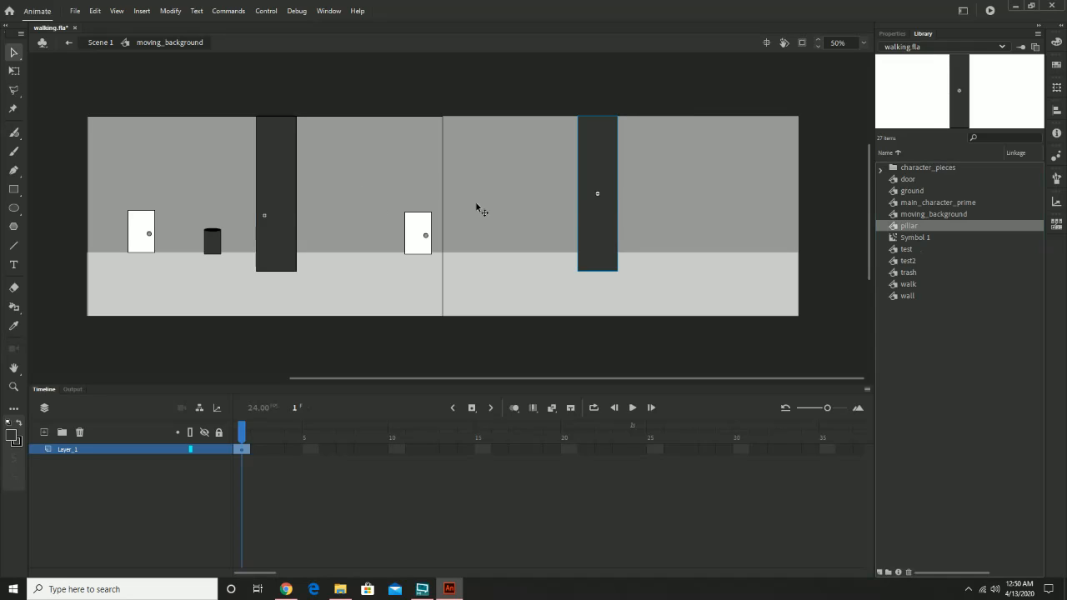
left_click_drag(595, 236, 573, 239)
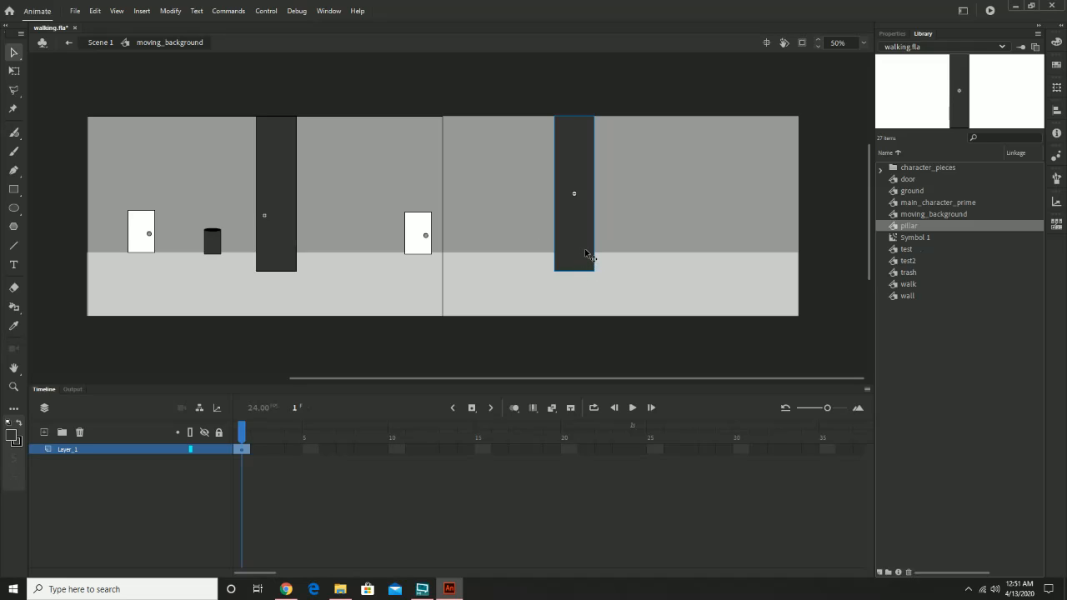
Place a trash can from the library just right of the second pillar and clear the selection
left_click(490, 90)
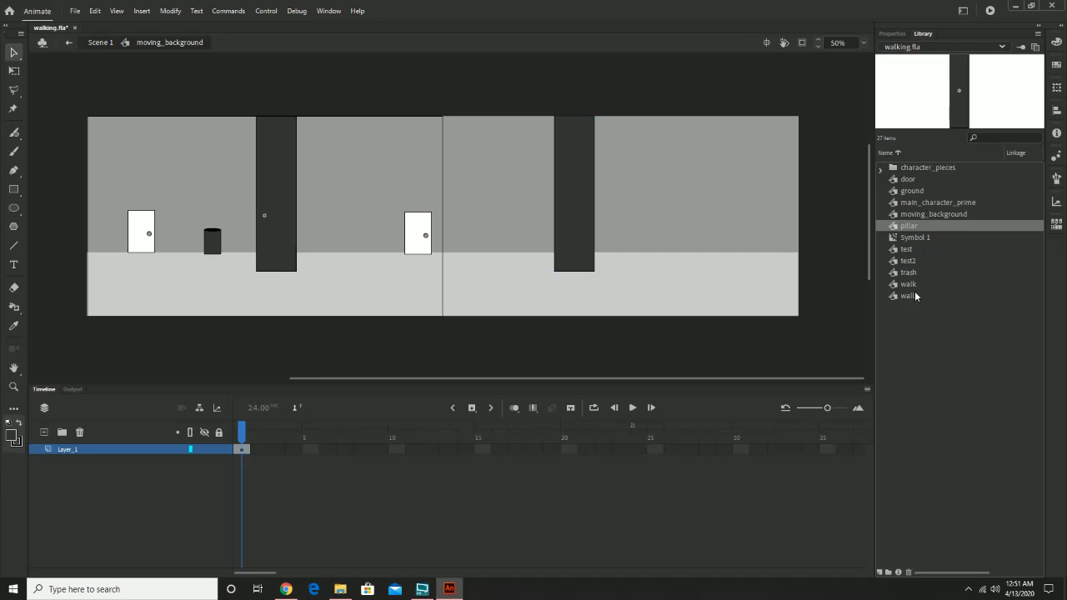
left_click_drag(912, 274, 613, 261)
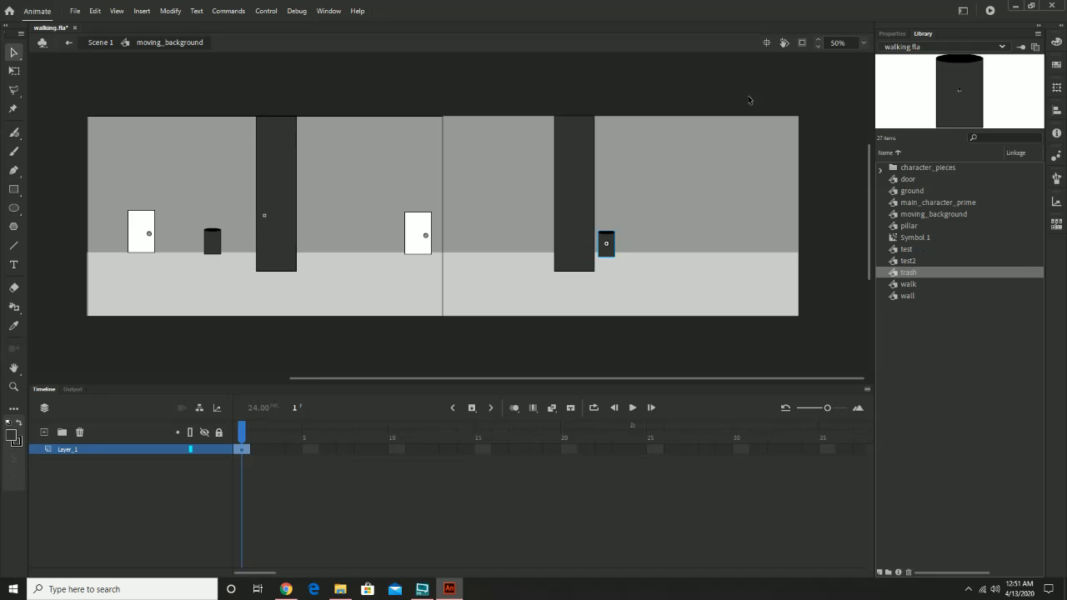
left_click(683, 89)
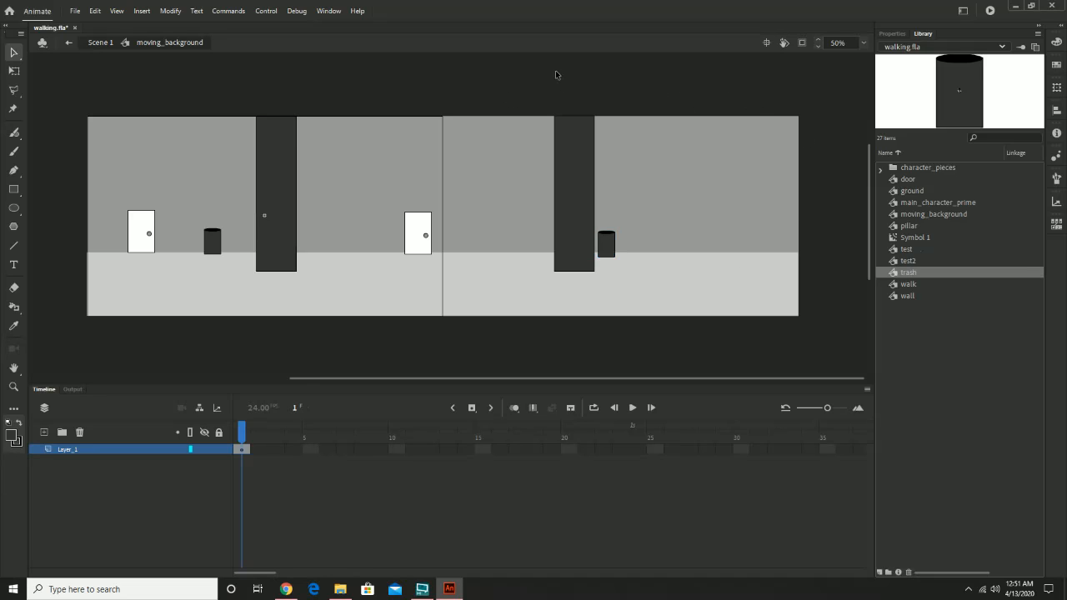
Return to Scene 1 and try moving the extended background symbol as a single piece
left_click(99, 42)
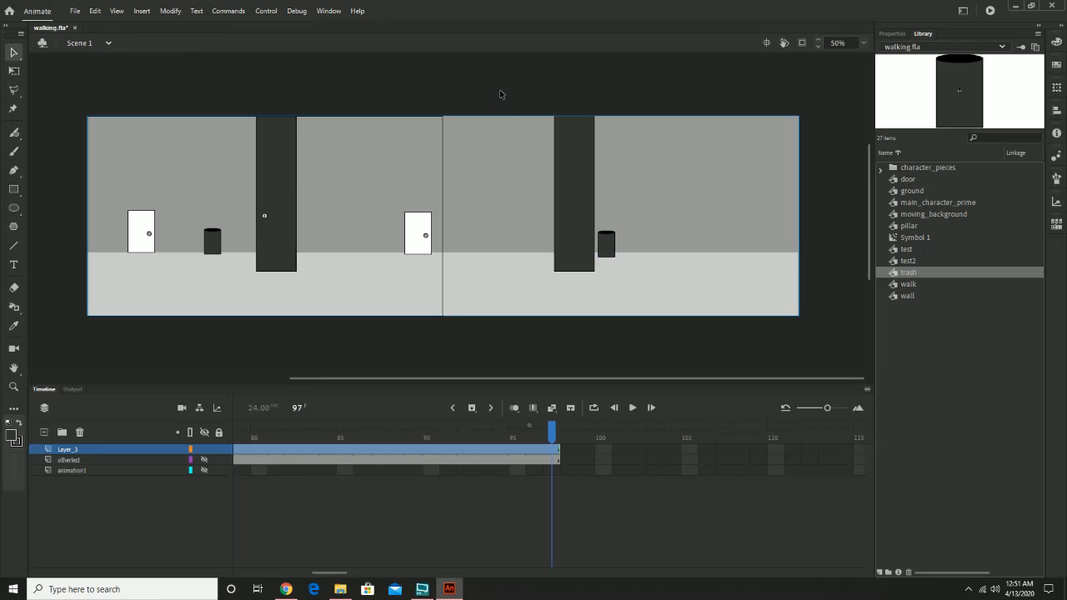
left_click_drag(510, 194, 597, 164)
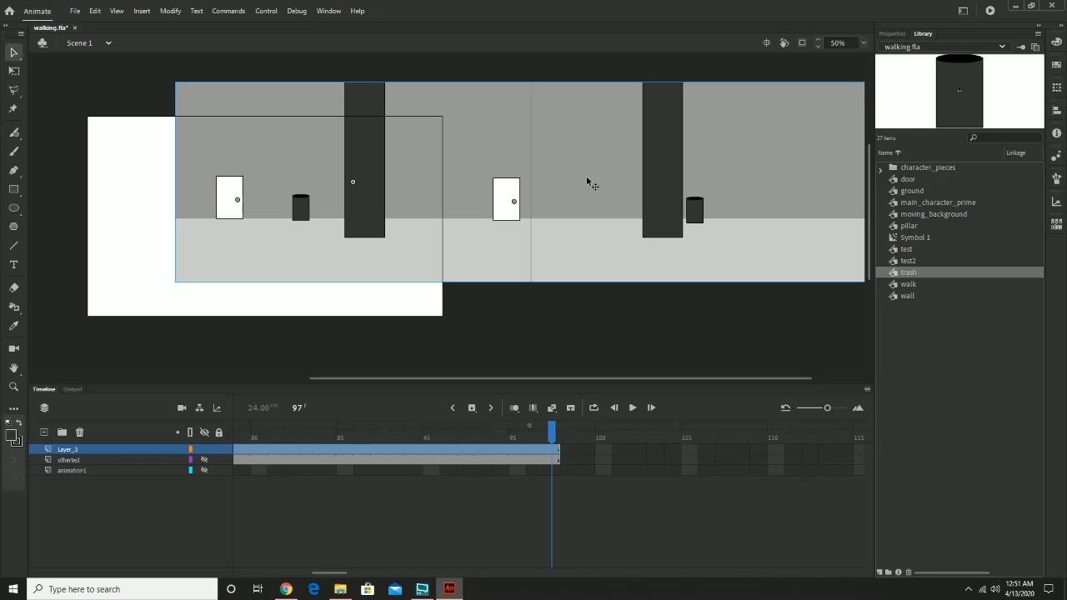
key("ctrl+z")
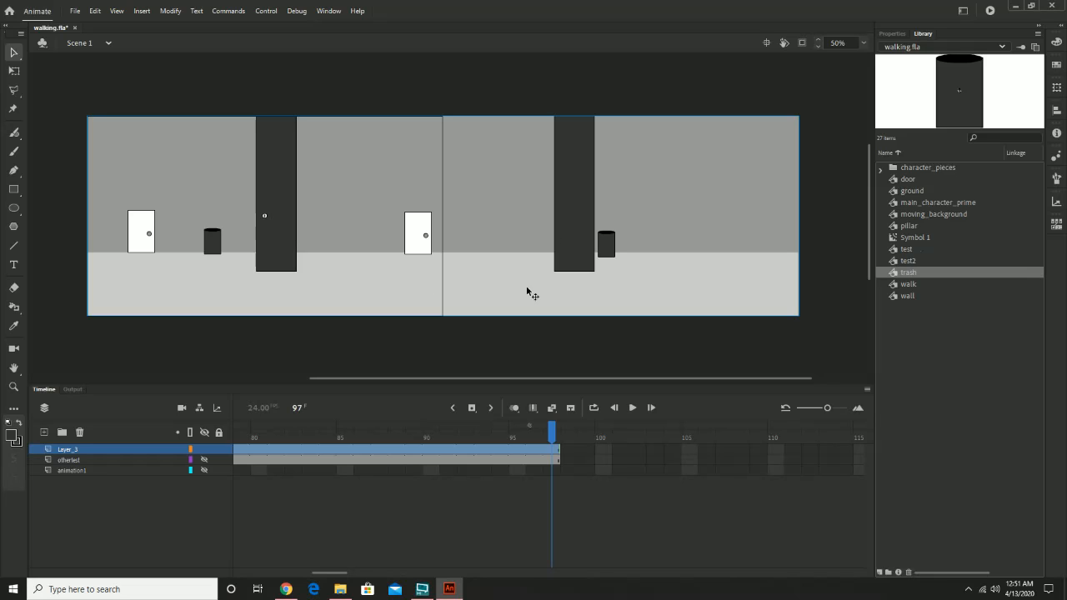
Select the extended background on Layer_3 and move the playhead to frame 1
left_click(188, 87)
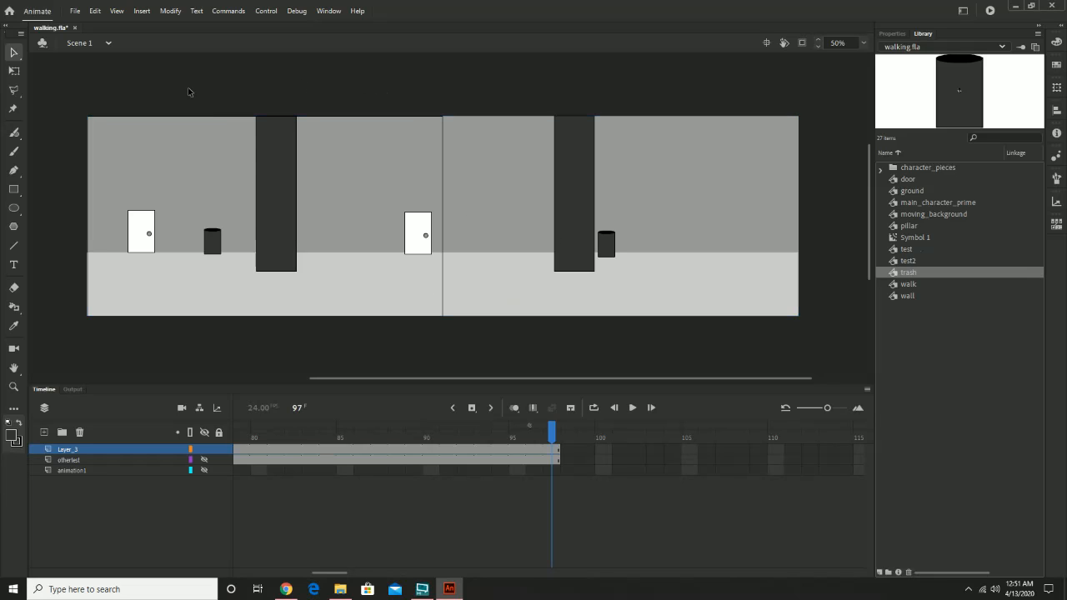
left_click(238, 170)
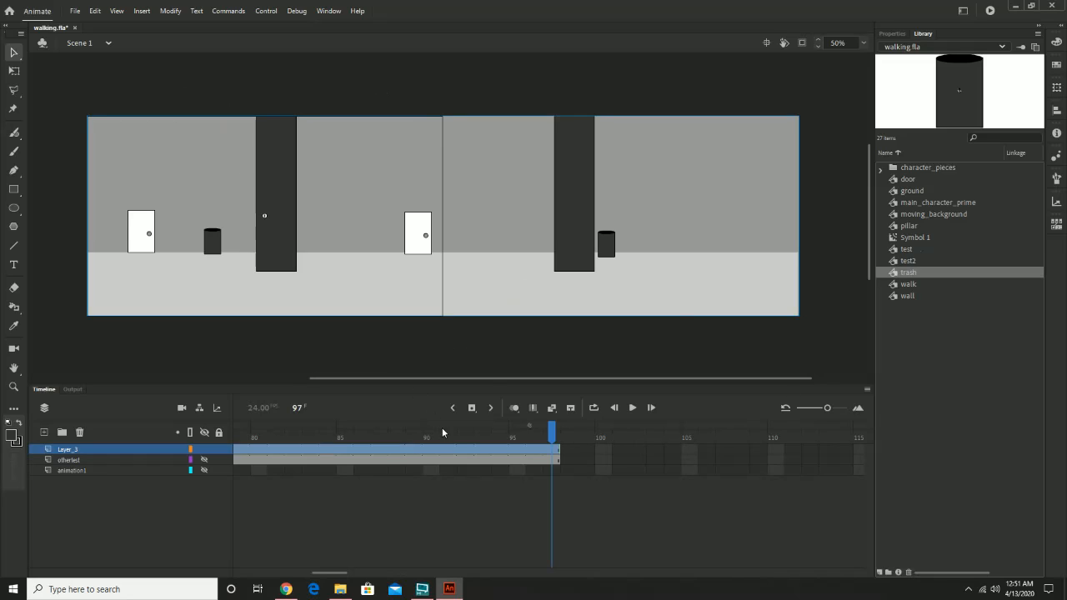
left_click_drag(552, 431, 127, 444)
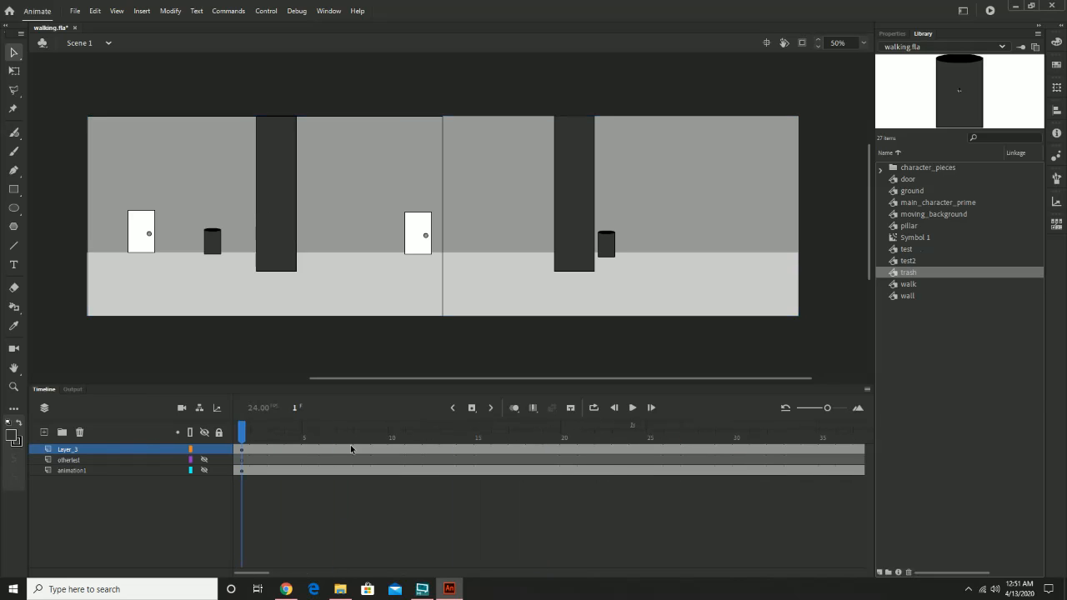
Rename Layer_3 to "background" and create a motion tween on it
left_click_drag(823, 410, 808, 409)
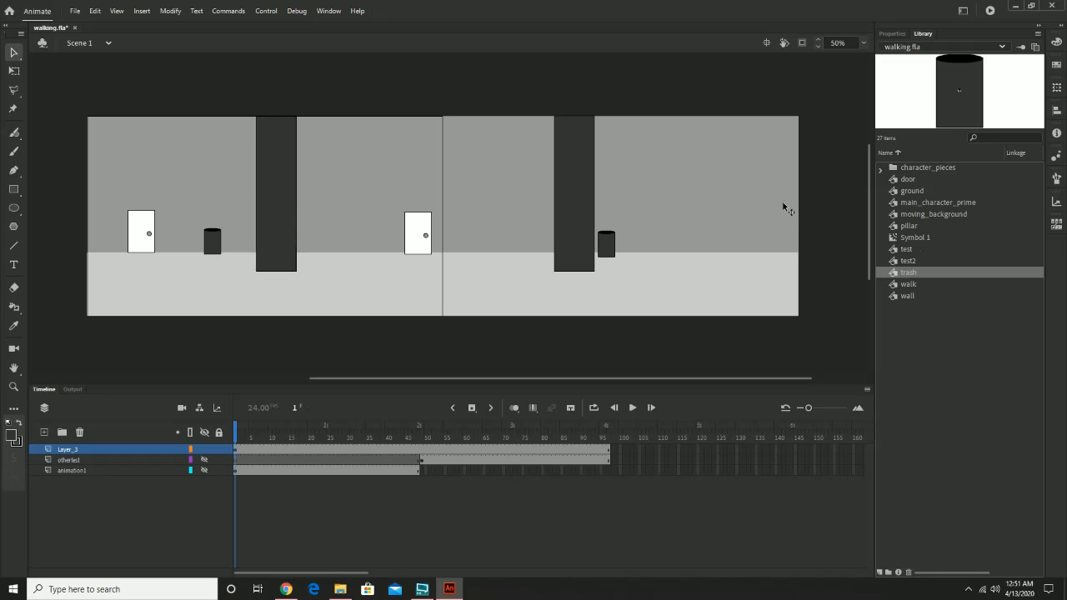
left_click(45, 432)
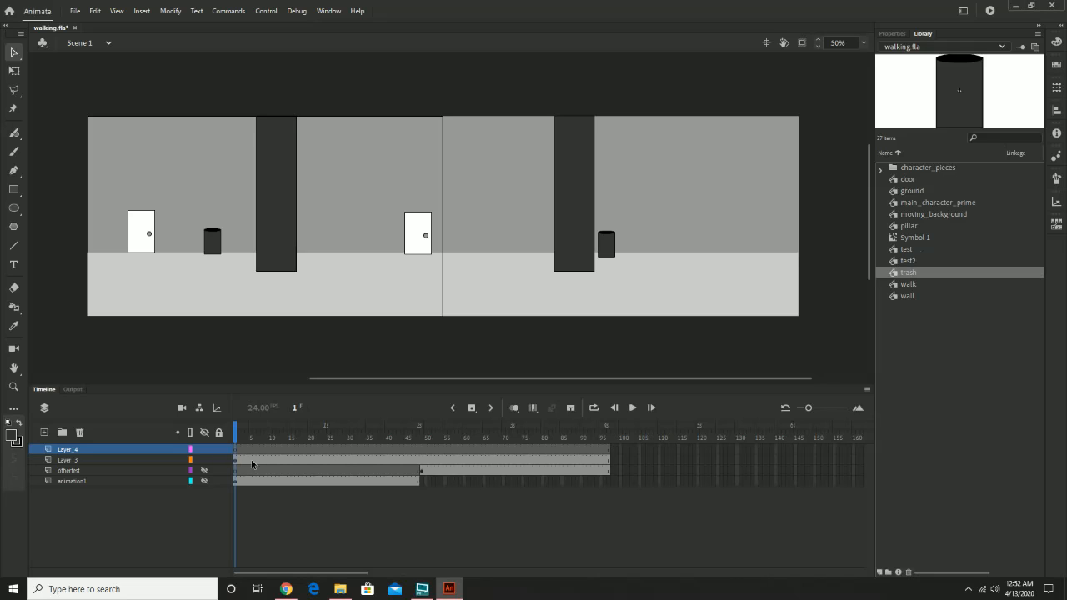
key("ctrl+z")
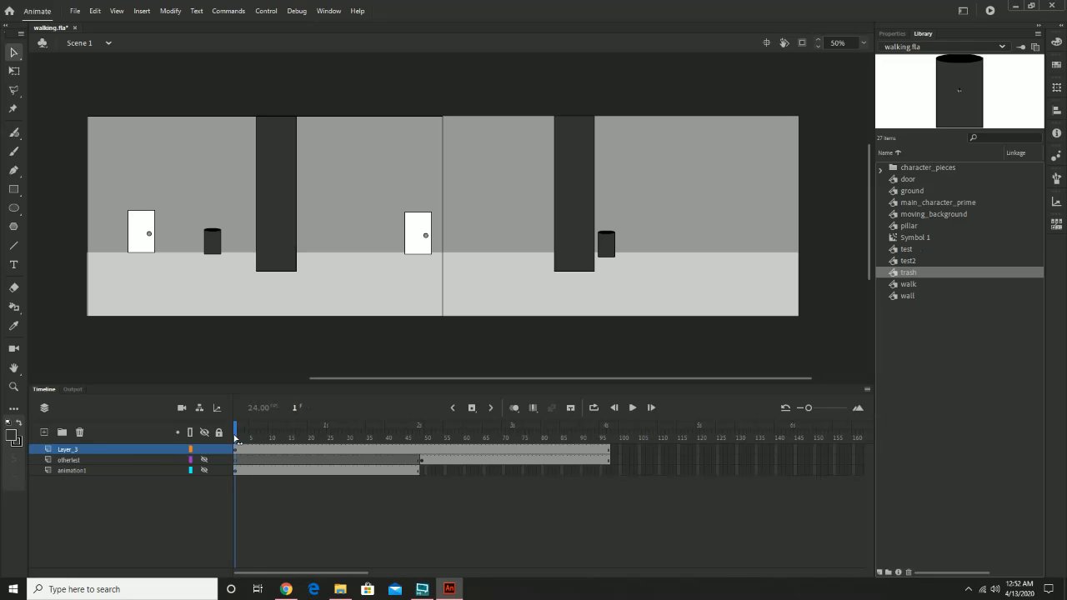
left_click(239, 450)
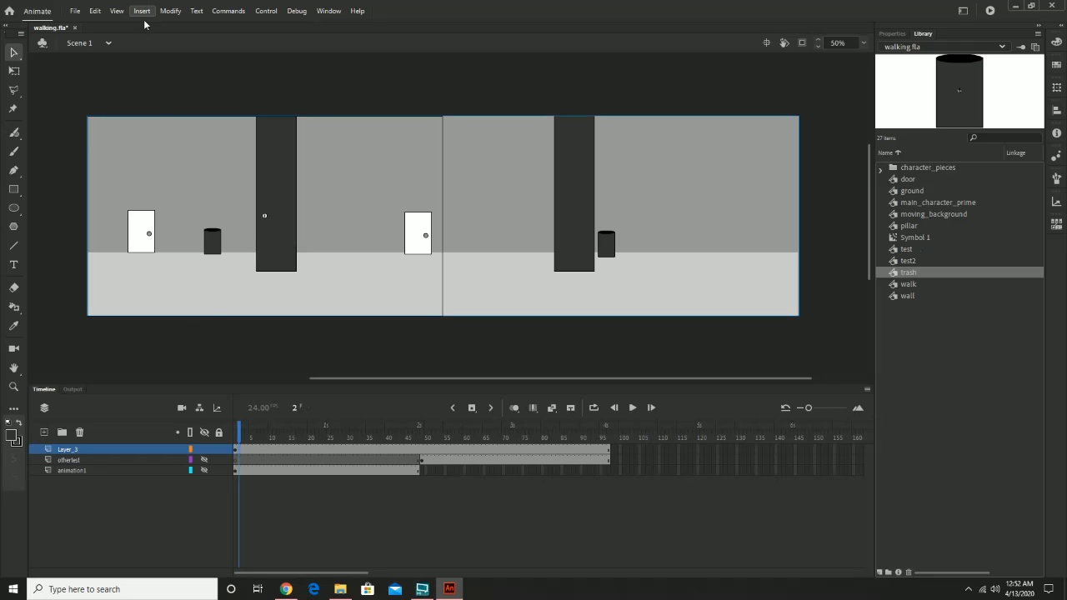
double_click(77, 450)
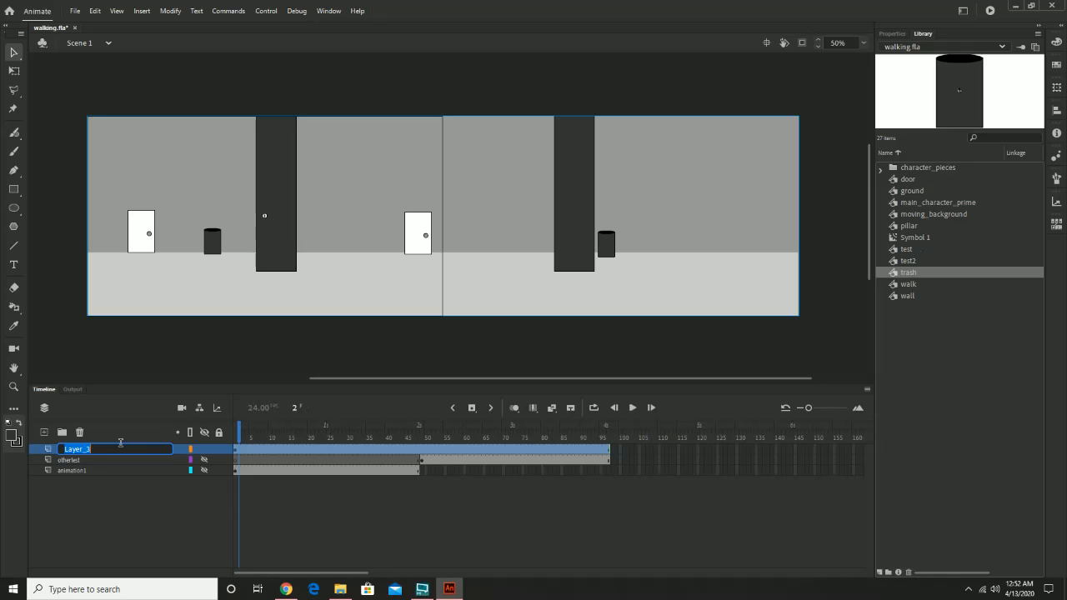
type("background")
key("Return")
left_click(142, 11)
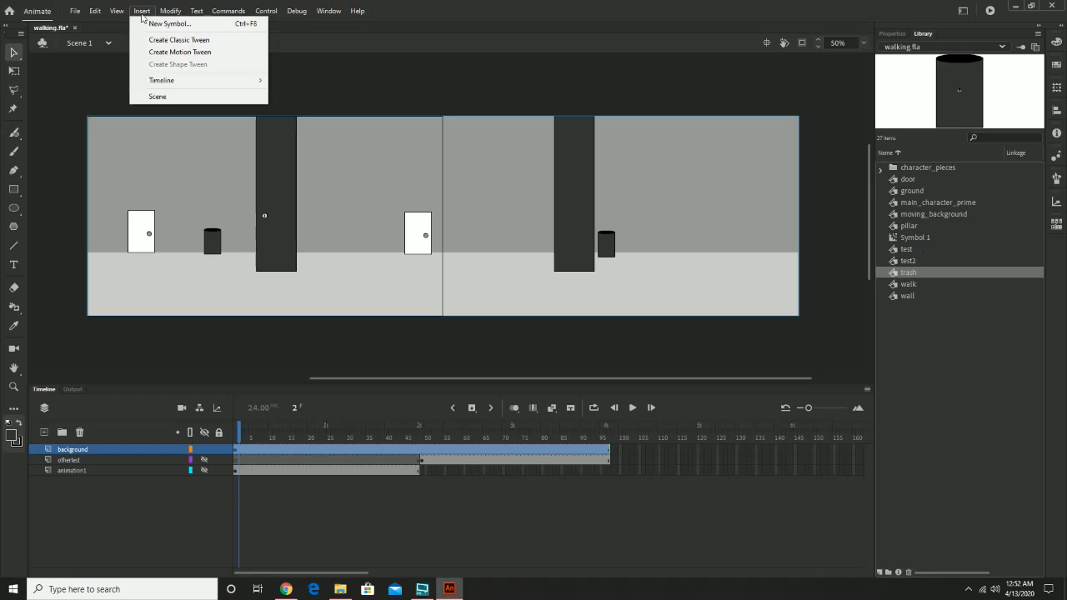
left_click(160, 53)
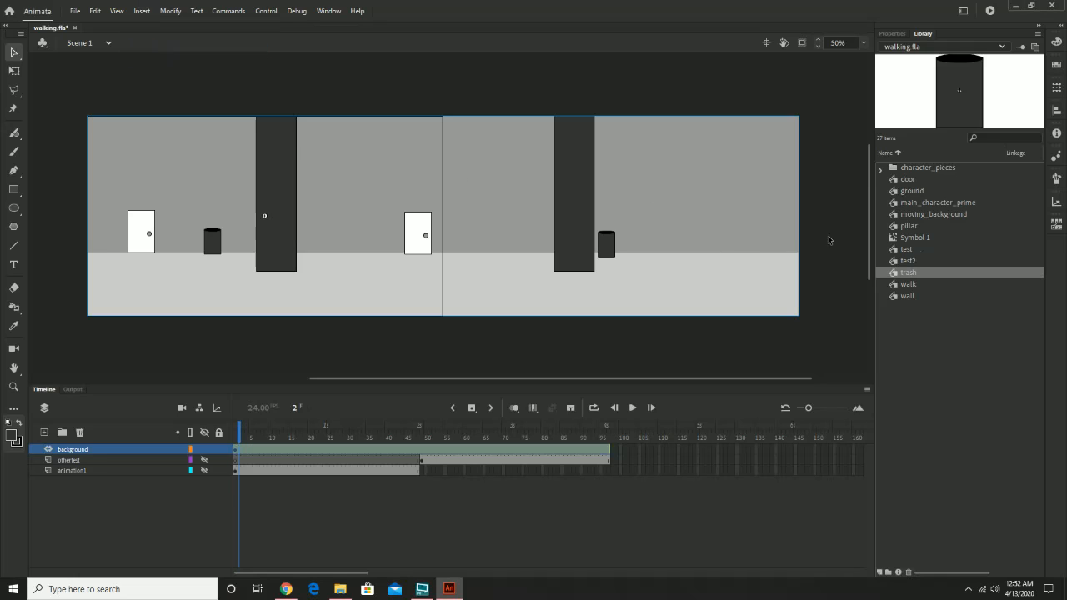
Try sliding the background leftward at frame 2 and play back the motion
left_click_drag(751, 238, 393, 237)
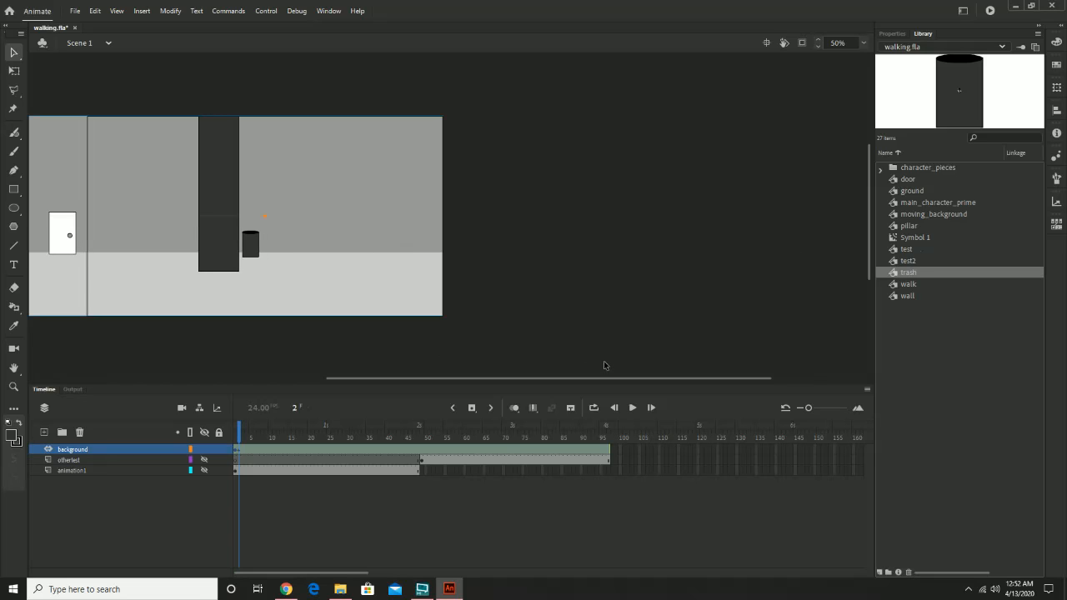
left_click_drag(504, 247, 760, 234)
left_click(632, 408)
left_click(632, 408)
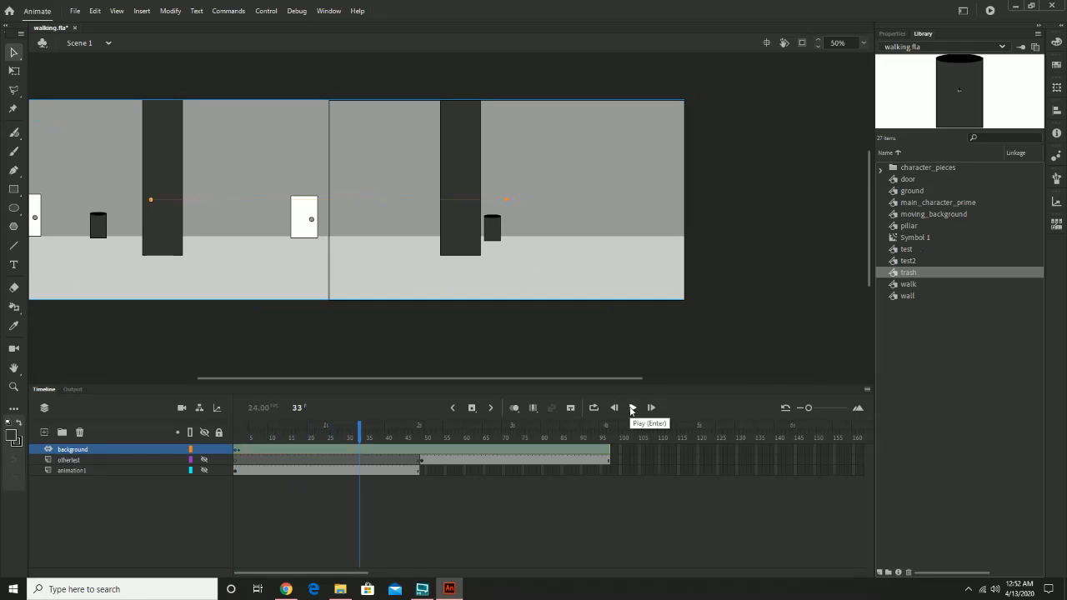
At frame 97, slide the background leftward until its second wall section fills the stage, then play the tween from the start
left_click_drag(360, 430, 654, 447)
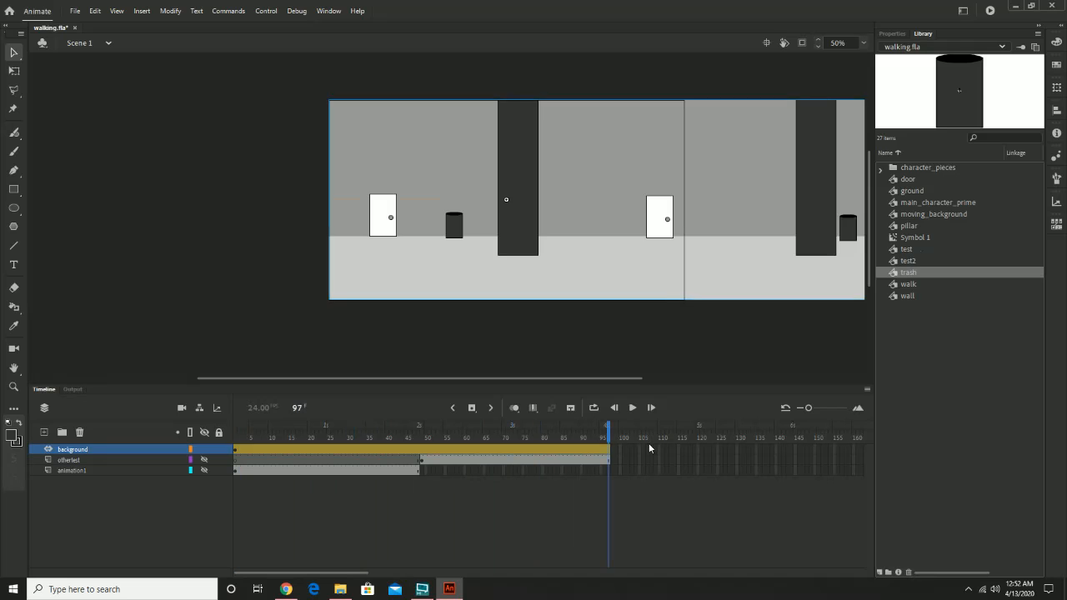
left_click_drag(762, 242, 407, 256)
left_click_drag(260, 438, 234, 437)
left_click(632, 409)
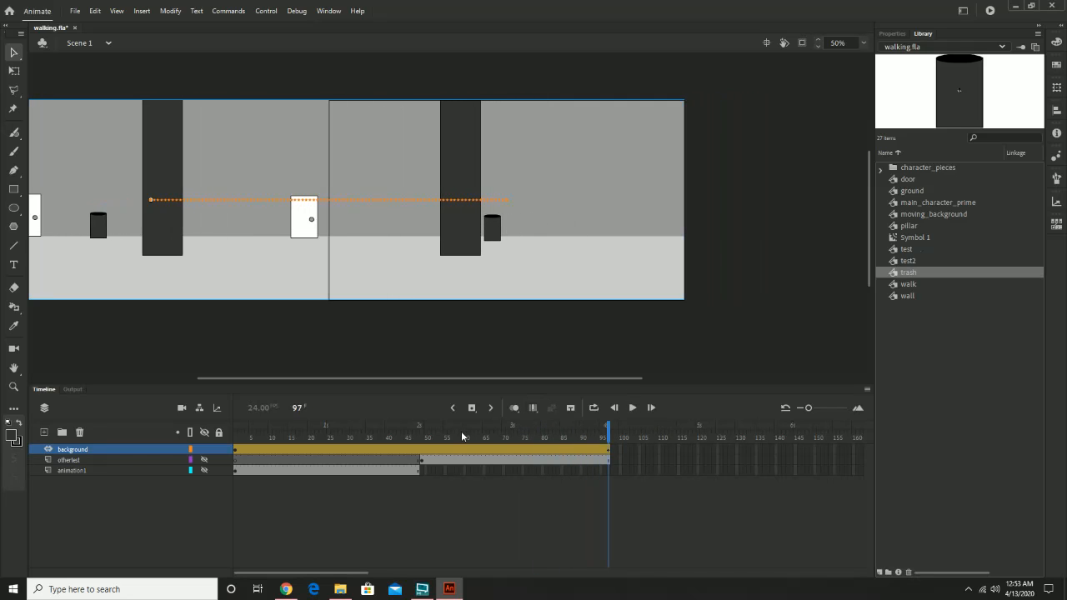
Within the moving_background symbol, shift the second wall and ground slightly left to close the seam gap, then return to Scene 1
left_click(429, 435)
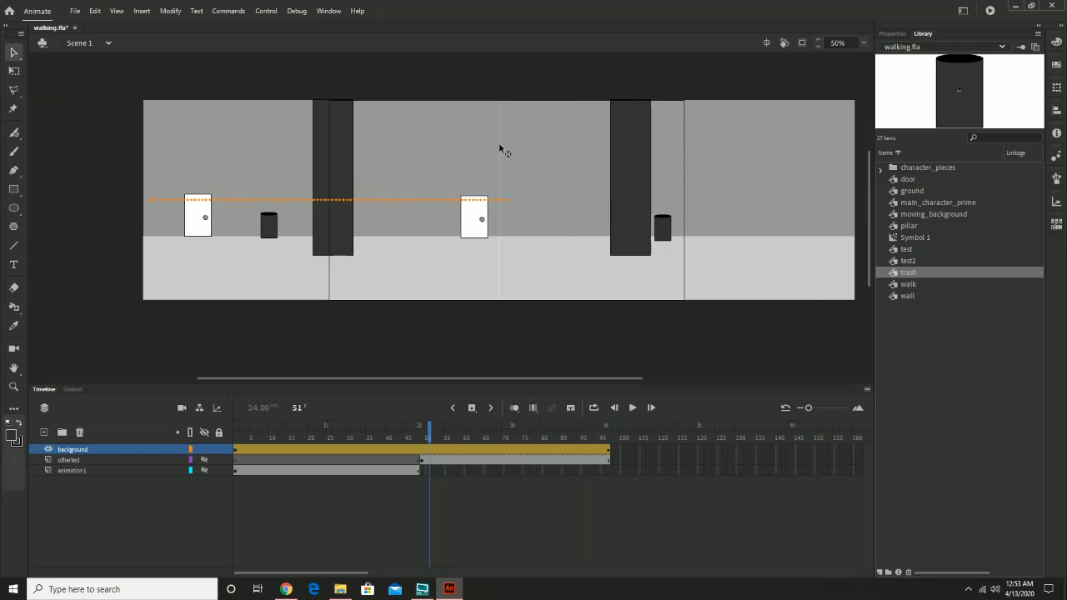
double_click(523, 159)
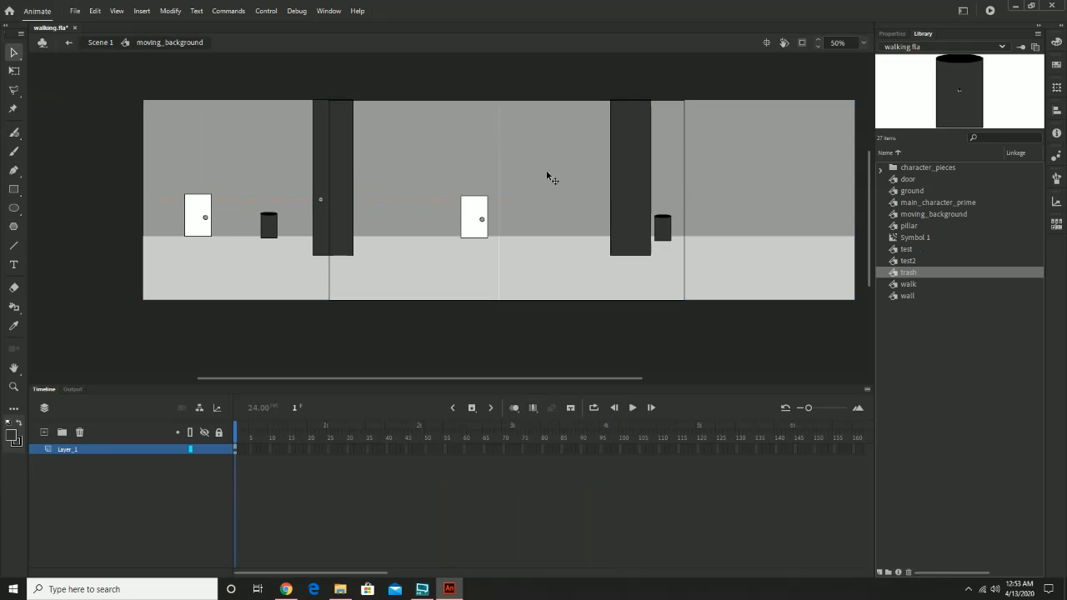
left_click(547, 171)
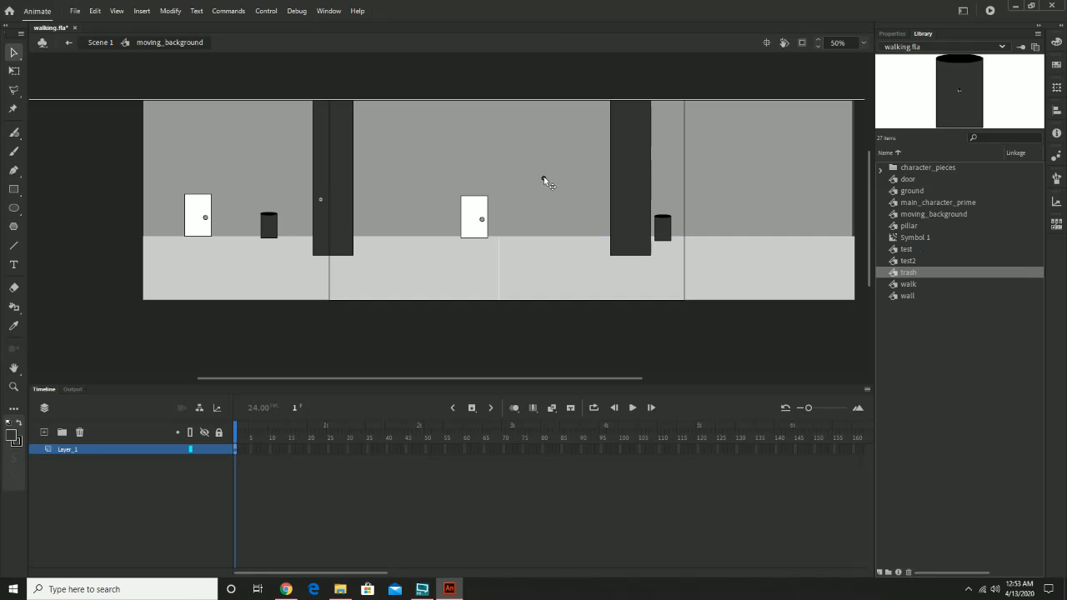
left_click(569, 273)
left_click_drag(569, 273, 566, 271)
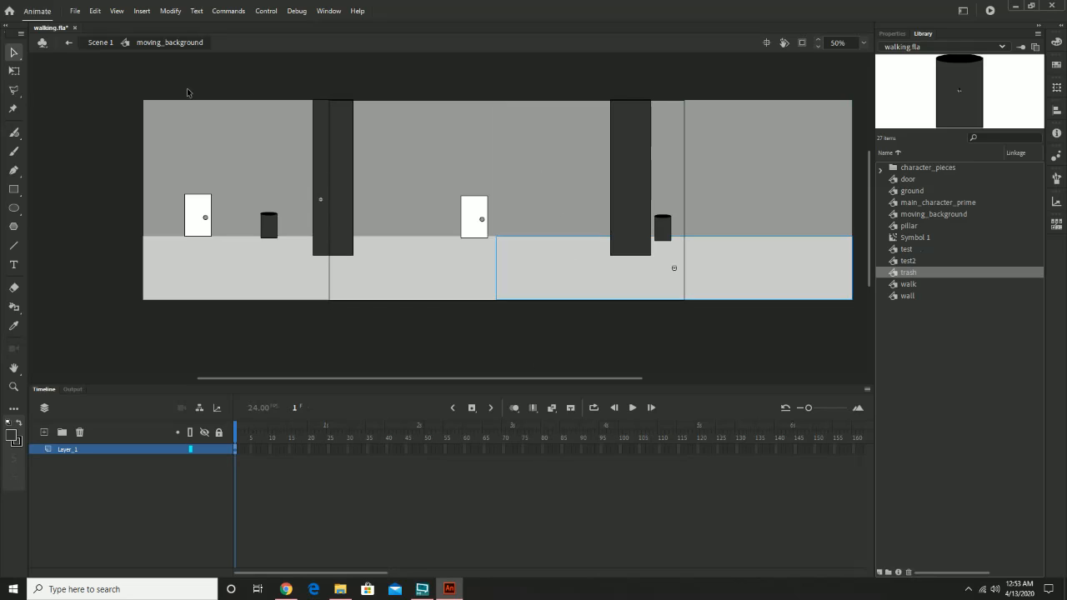
left_click(99, 44)
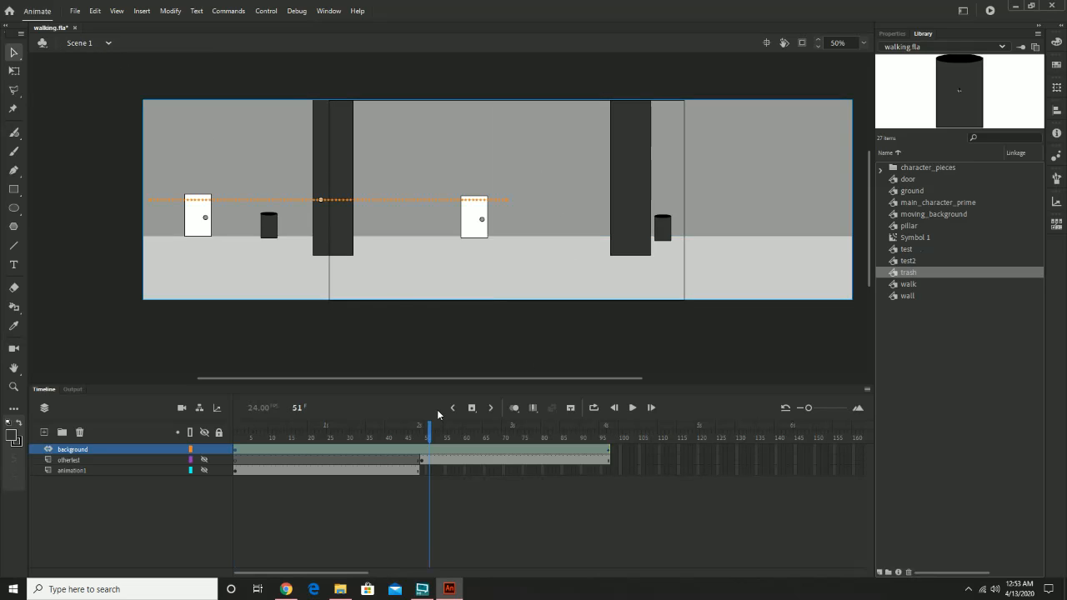
At frame 97, nudge the background slightly right to meet the stage's right edge and review the motion
left_click_drag(422, 430, 615, 453)
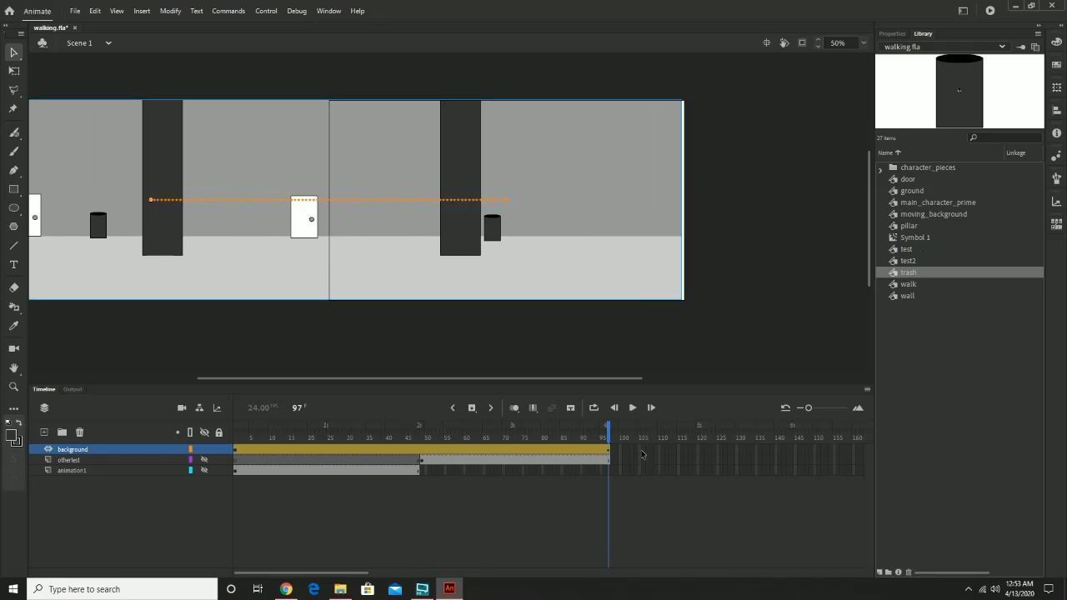
left_click_drag(620, 267, 623, 269)
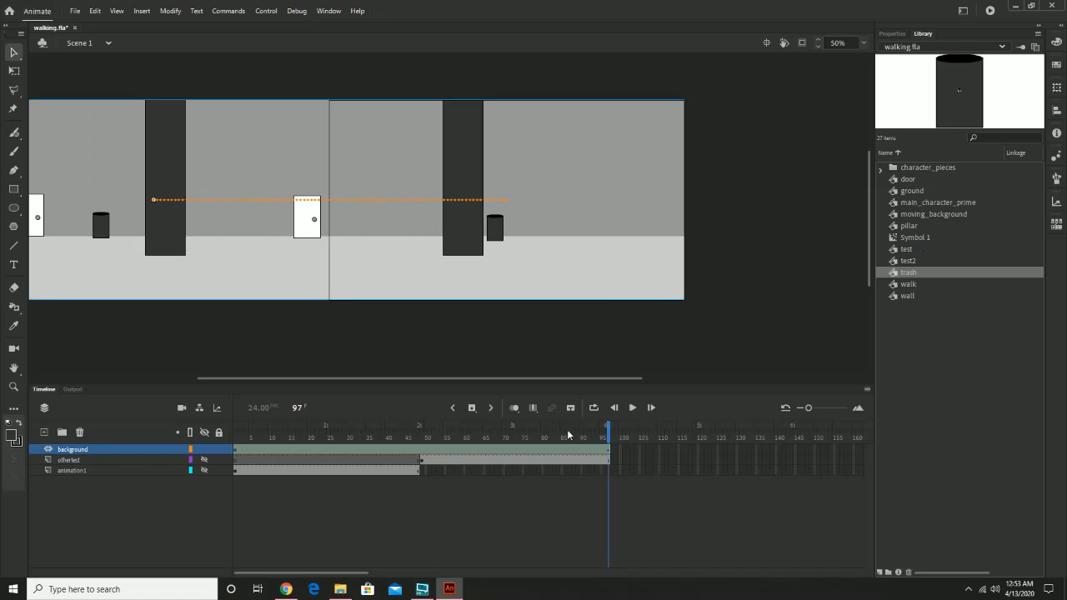
left_click_drag(587, 435, 235, 437)
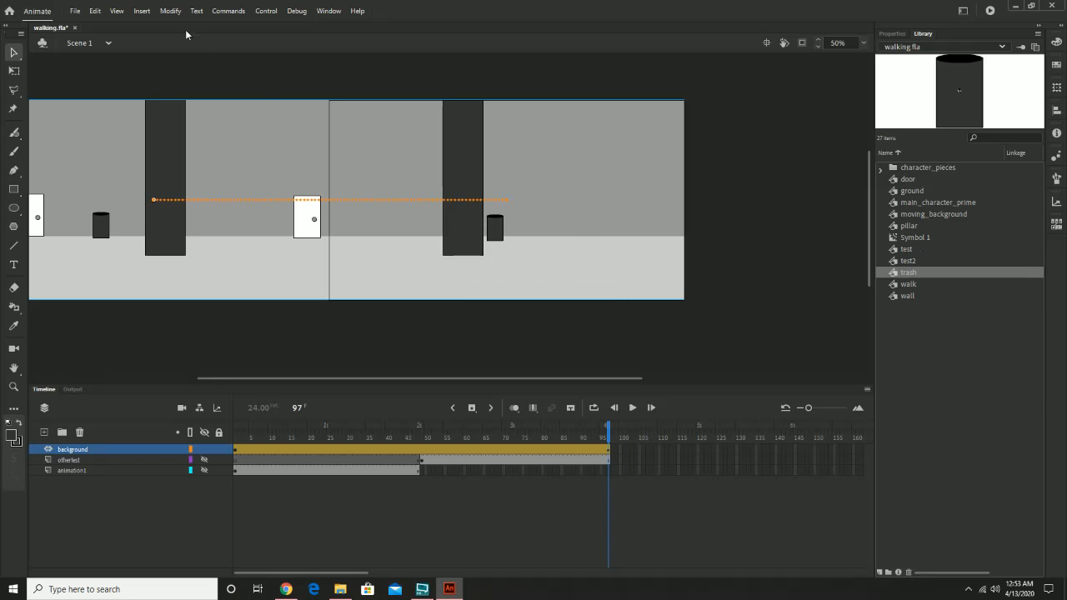
left_click(140, 10)
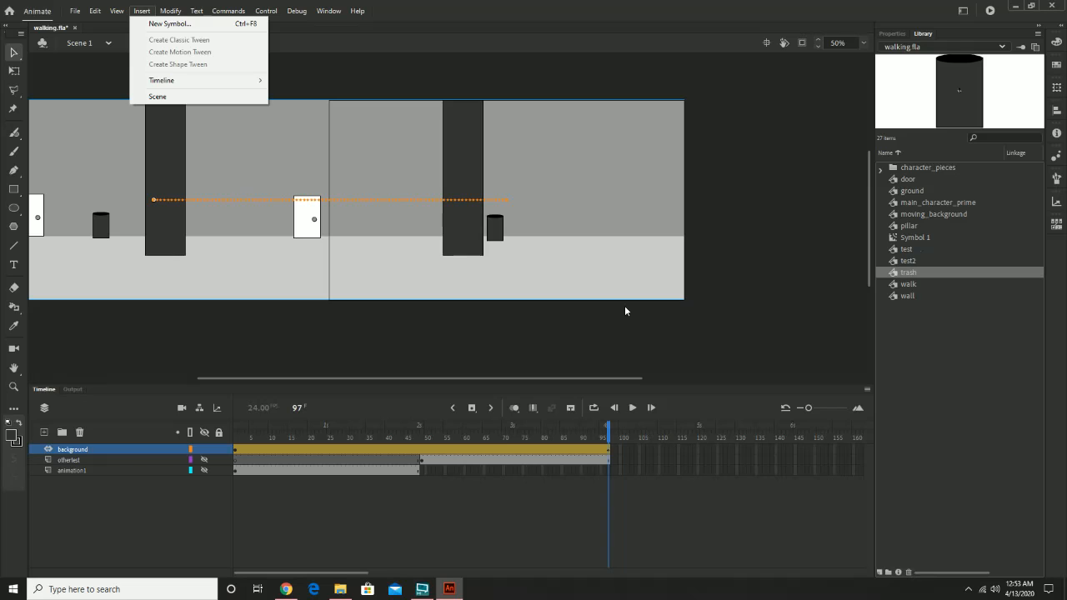
left_click(709, 336)
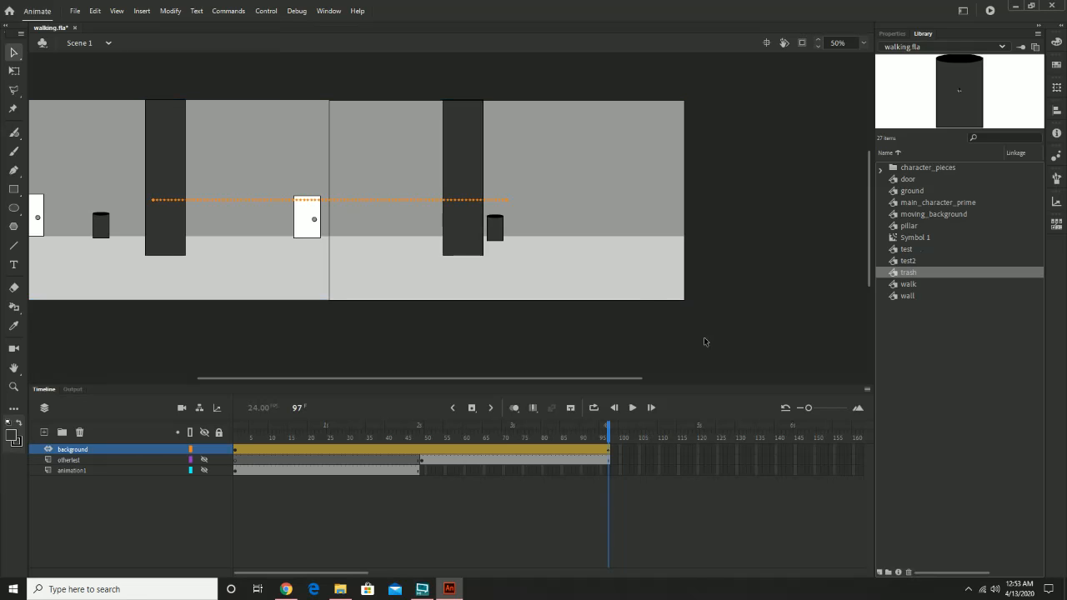
Add a new layer above the background and place the walk symbol from the library on it
left_click(45, 432)
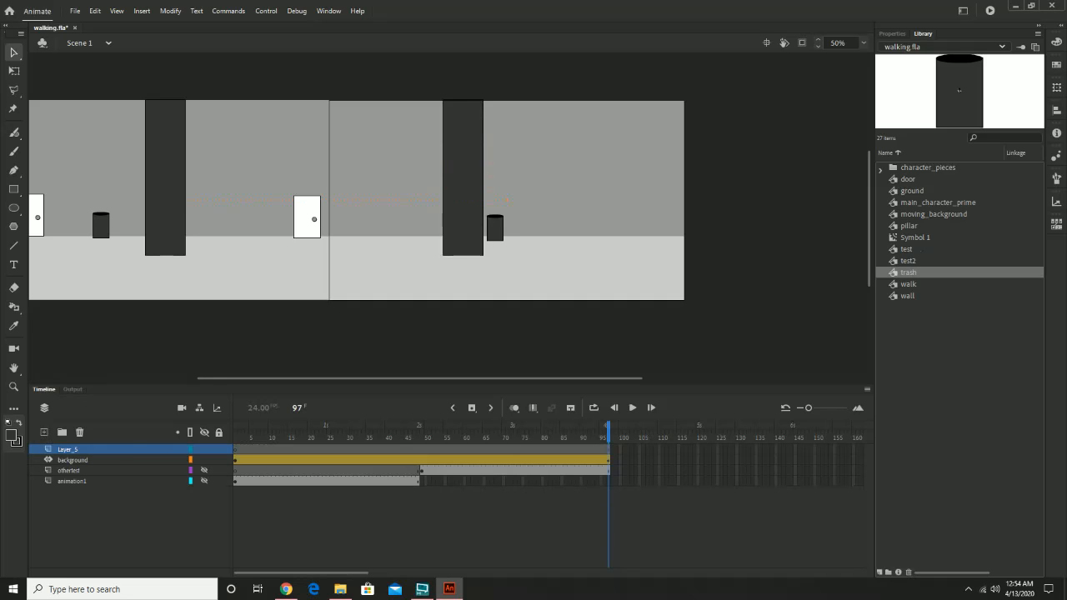
left_click(929, 320)
left_click(908, 295)
left_click(908, 284)
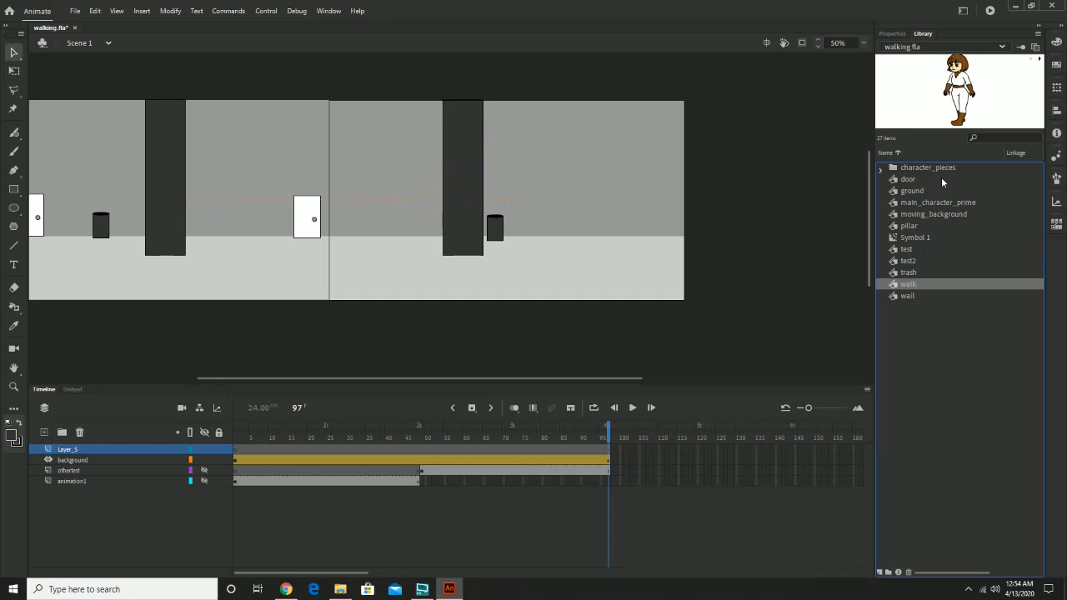
left_click_drag(963, 97, 353, 272)
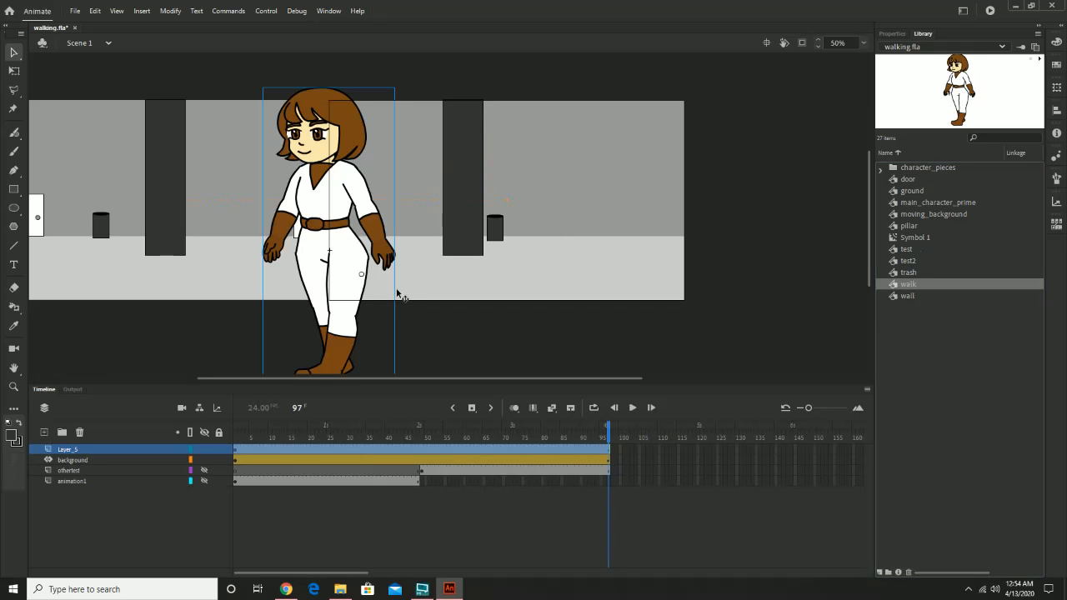
At frame 1, flip the walking character horizontally and position her at the left edge of the stage
left_click_drag(607, 432, 192, 440)
left_click_drag(322, 244, 404, 259)
left_click(169, 12)
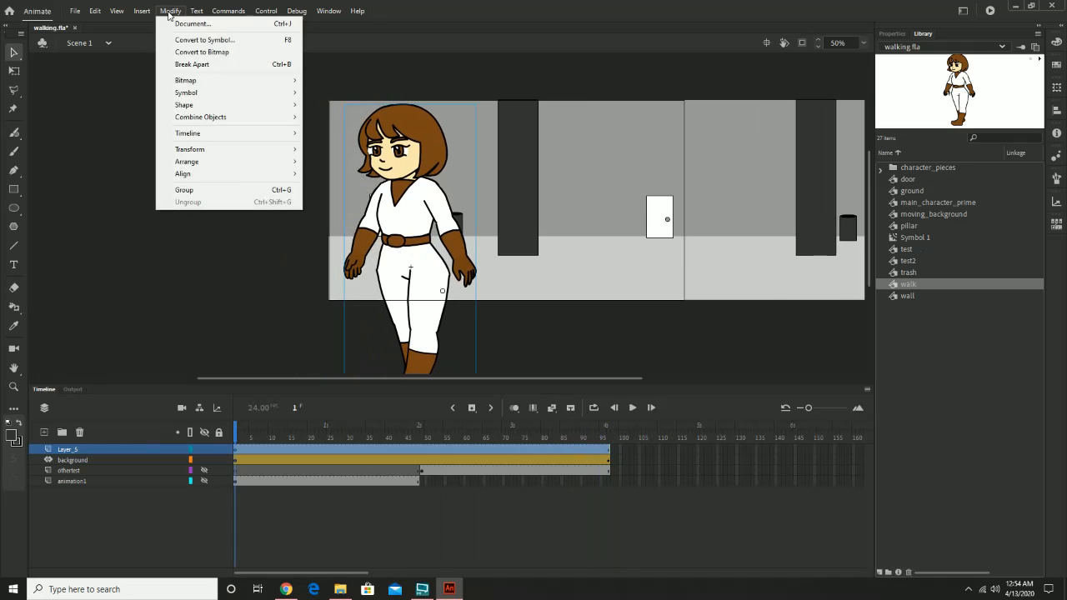
mouse_move(250, 149)
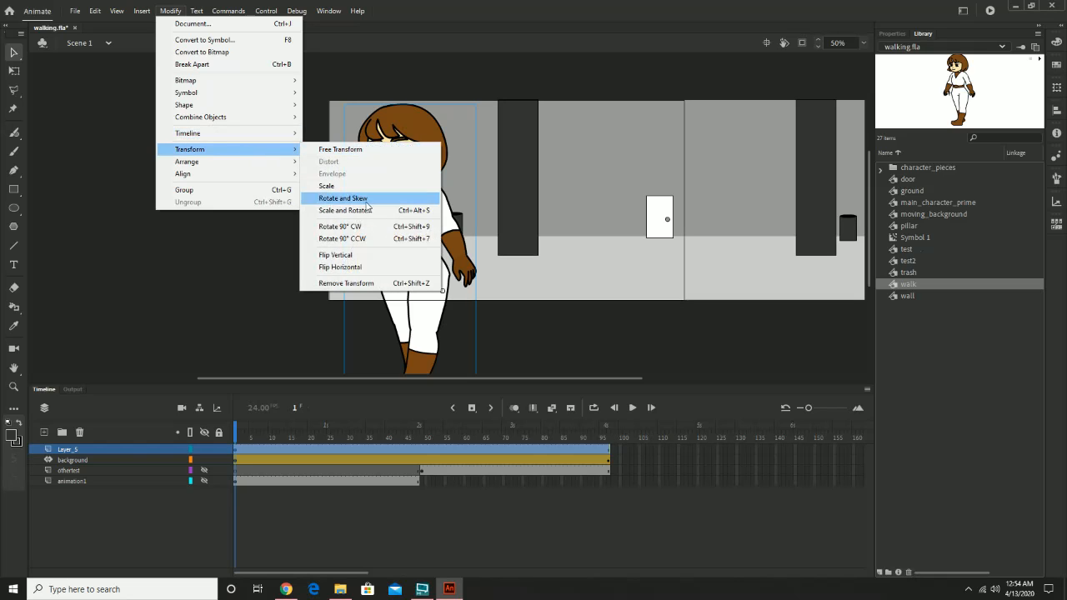
left_click(371, 269)
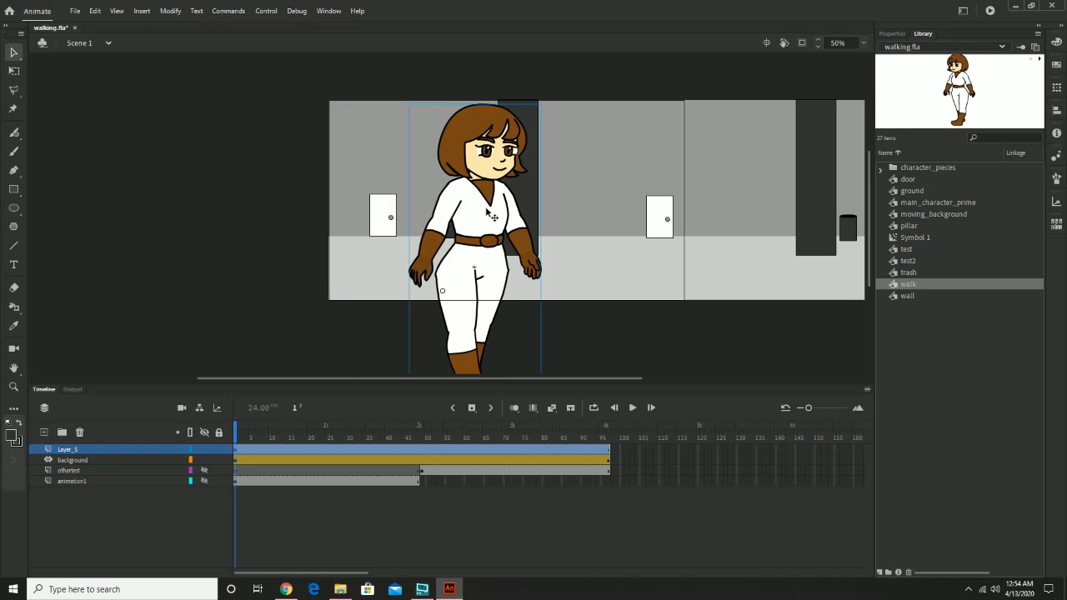
left_click_drag(480, 260, 432, 259)
left_click_drag(404, 260, 393, 259)
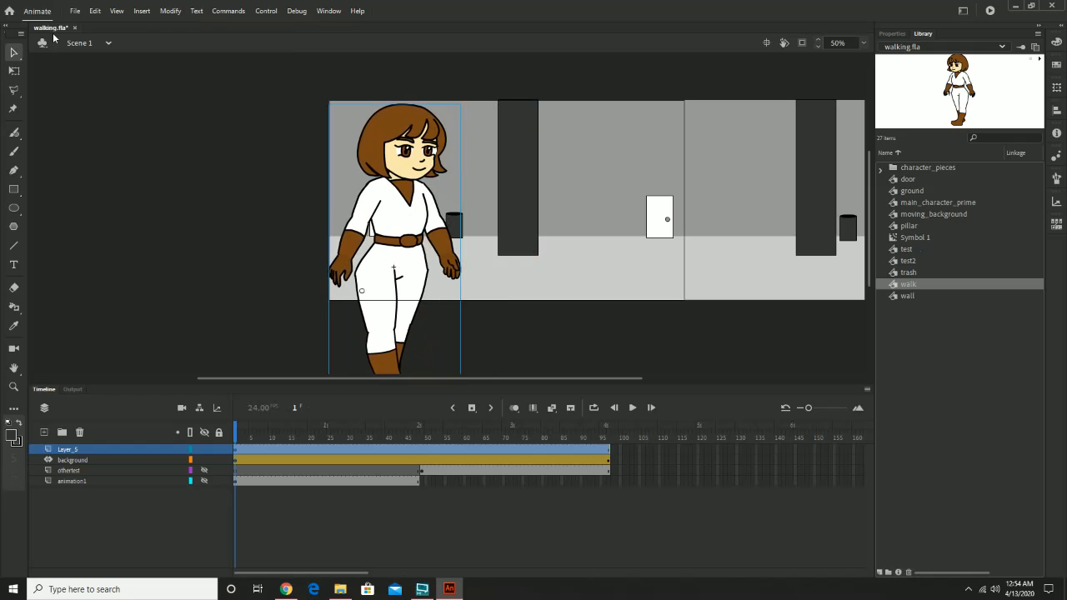
Scale the character down to about two-thirds of her size with Free Transform and move her up slightly
left_click(13, 71)
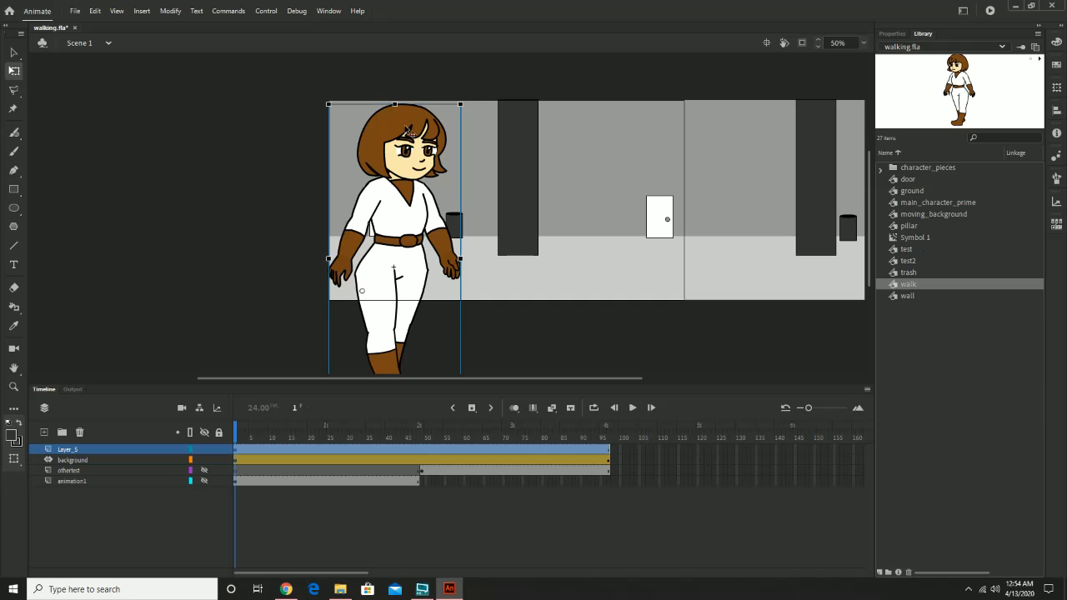
left_click_drag(459, 109, 425, 172)
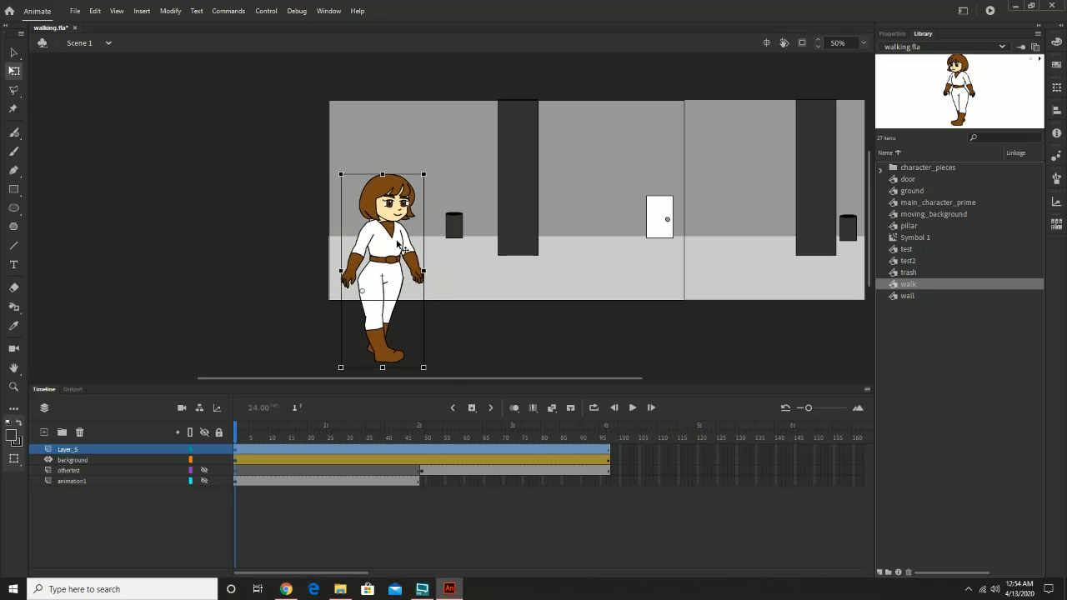
left_click_drag(399, 241, 397, 236)
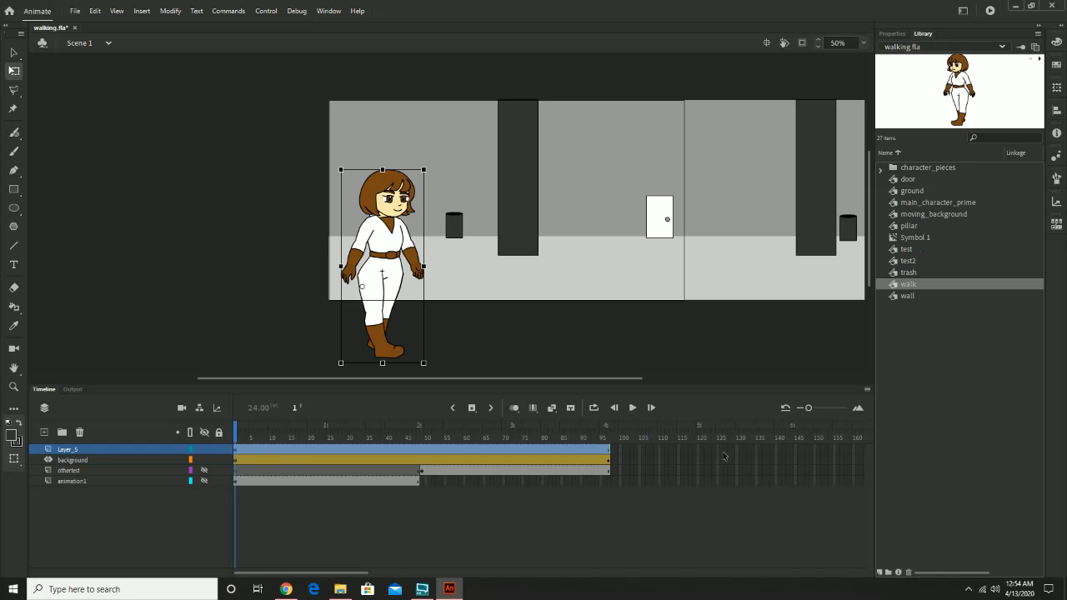
Play and scrub through the animation to frame 97 to check the character against the moving background
left_click(632, 408)
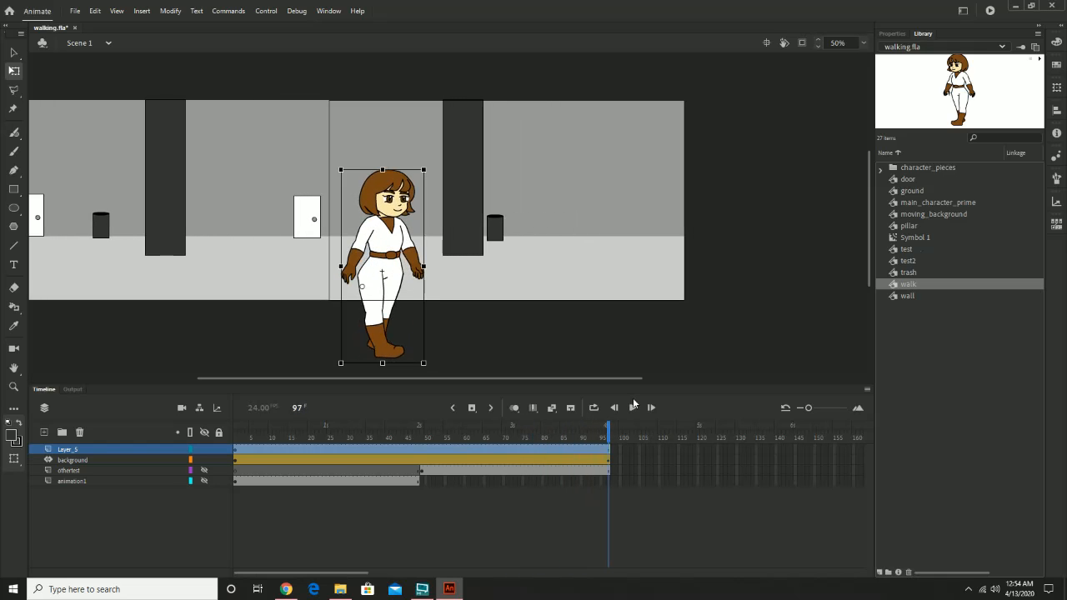
left_click(632, 406)
left_click_drag(372, 440, 609, 458)
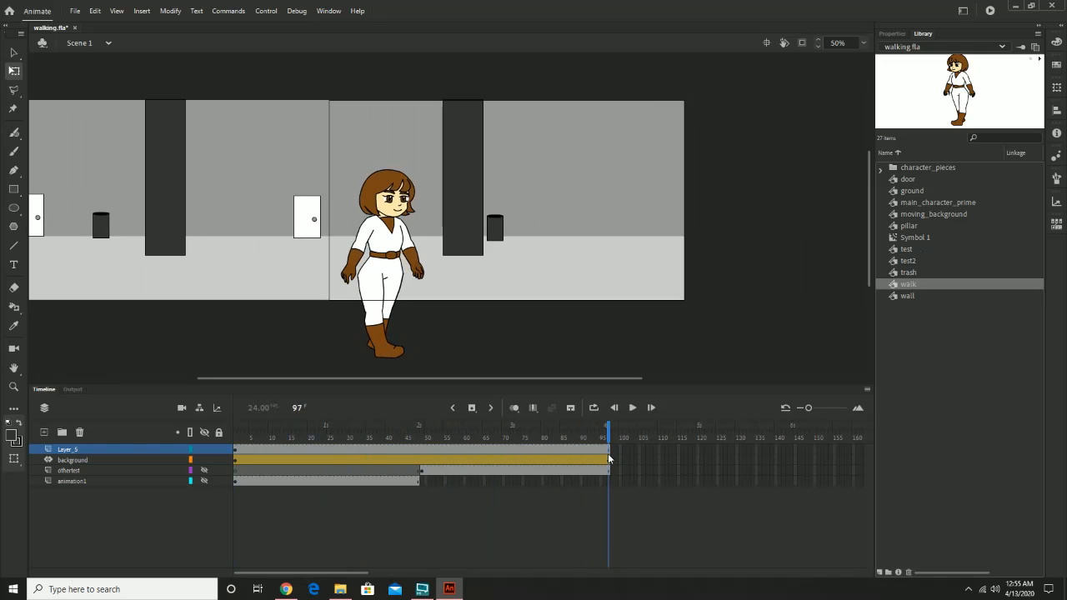
Return to frame 1 and open the character's walk symbol for editing
left_click_drag(256, 438, 236, 437)
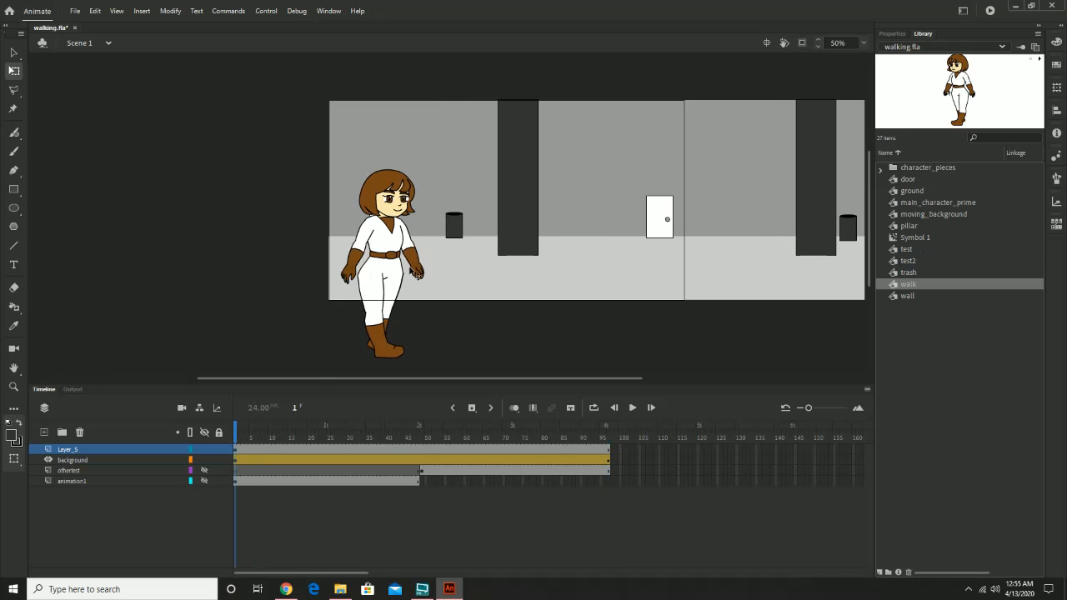
left_click(390, 256)
double_click(390, 255)
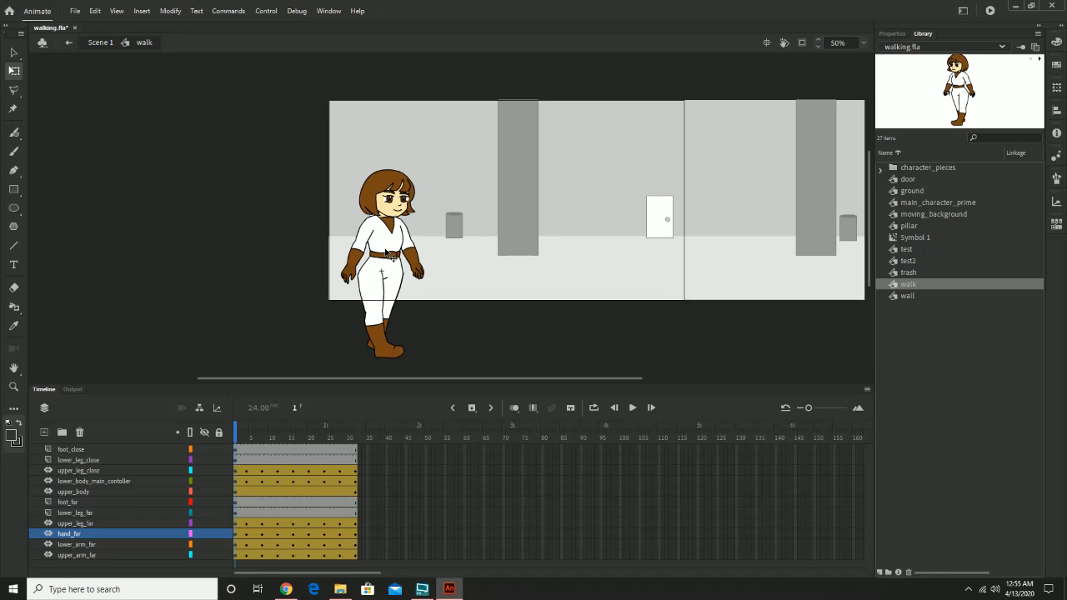
Switch to Chrome, search images for "walk cycle" in a new tab, and open the contact, recoil, passing and high-point pose chart
mouse_move(237, 433)
left_mouse_down()
mouse_move(253, 435)
mouse_move(223, 434)
left_mouse_up()
left_click(286, 590)
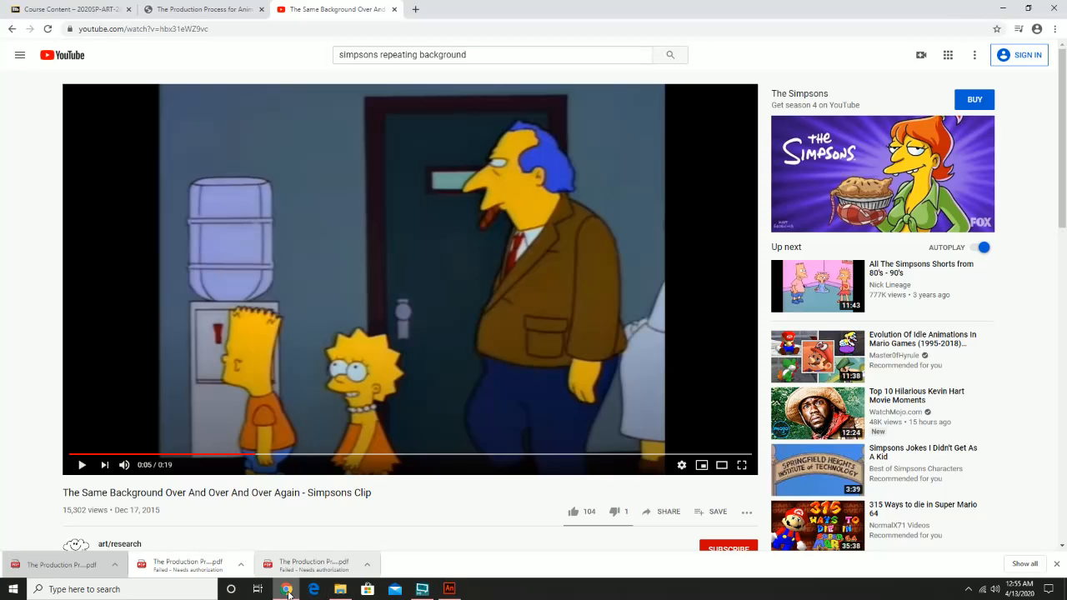
left_click(415, 9)
type("walk")
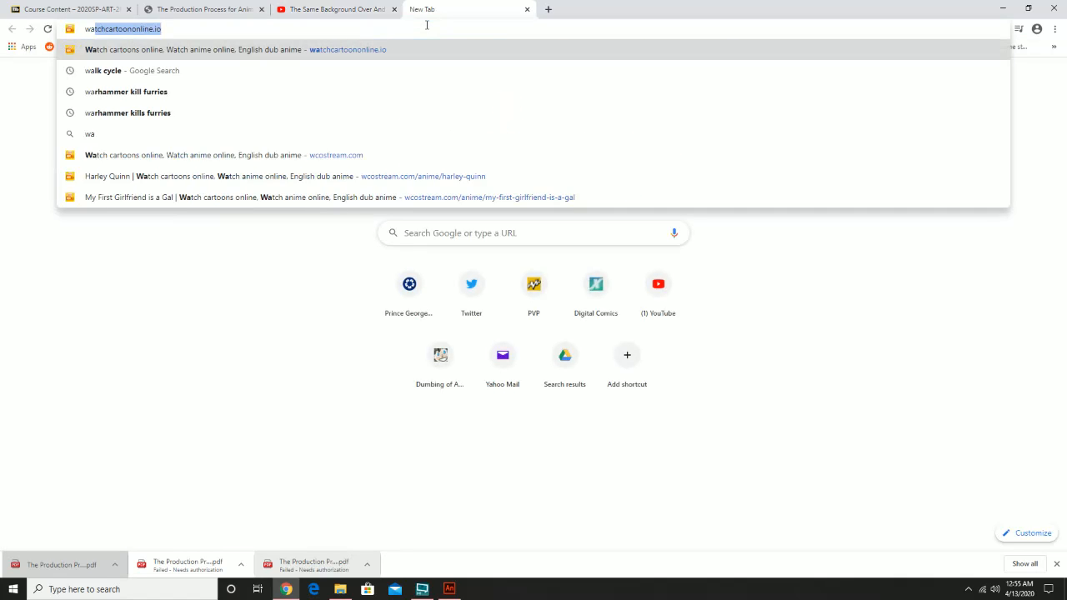
key("Return")
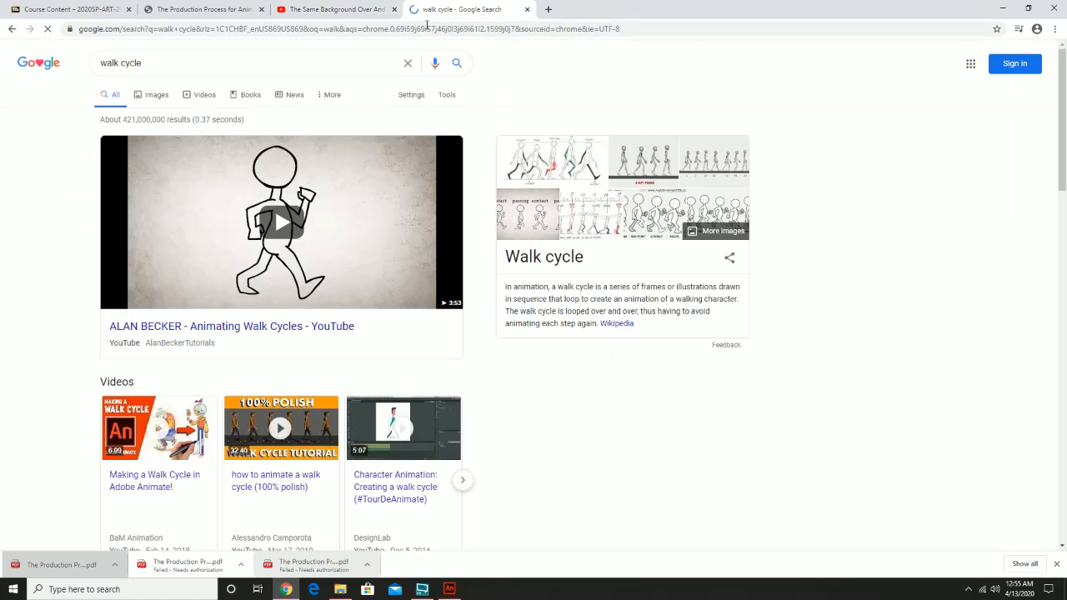
left_click(157, 95)
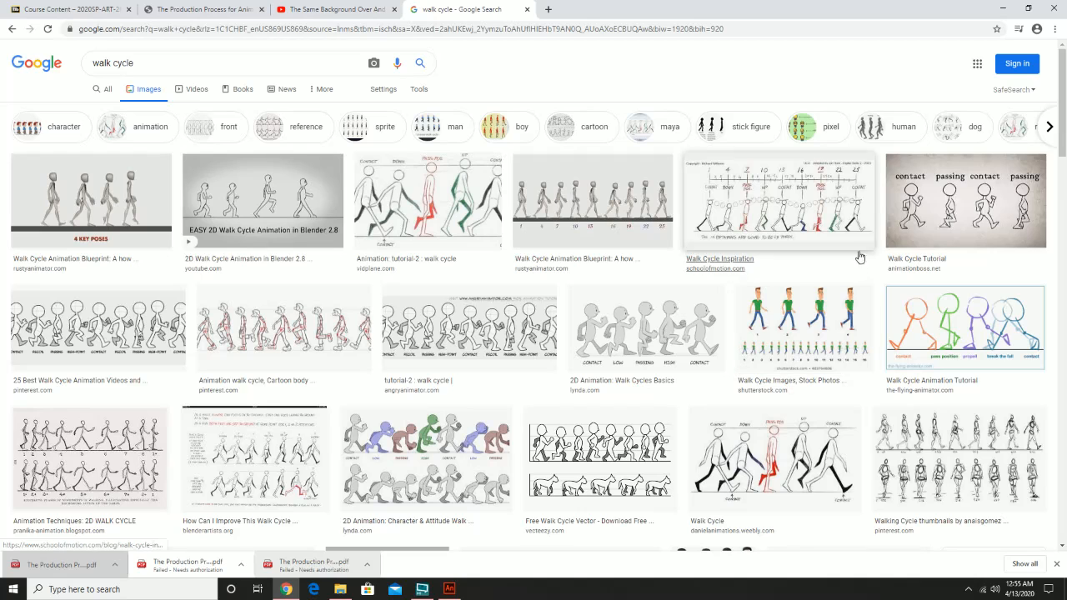
left_click(100, 345)
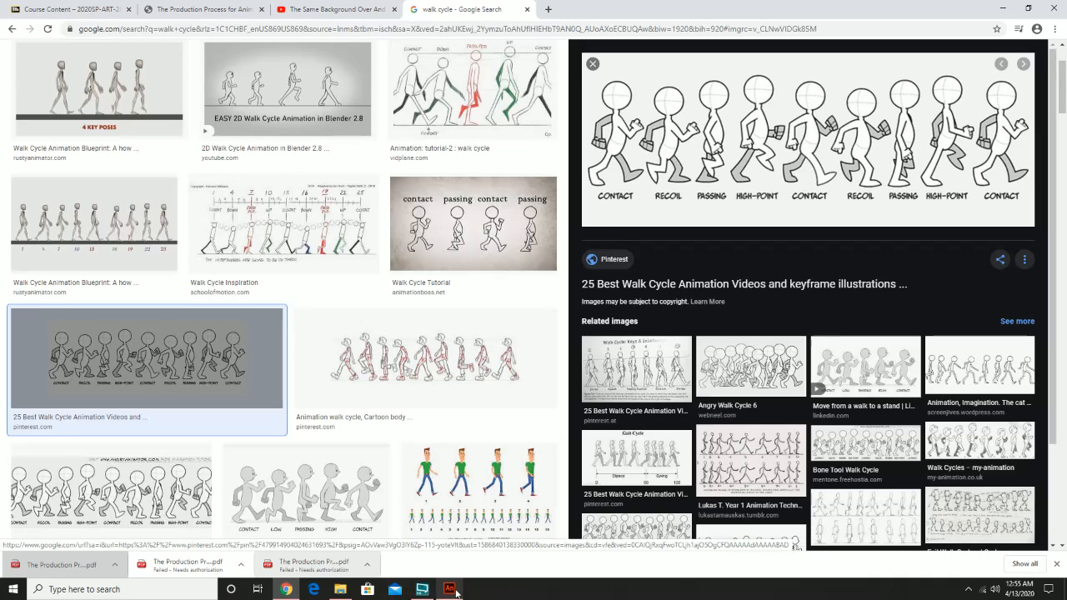
Switch back to Animate, select the lower body main controller, enlarge the timeline frames, and go to frame 4 of the walk symbol
mouse_move(456, 592)
left_click(441, 540)
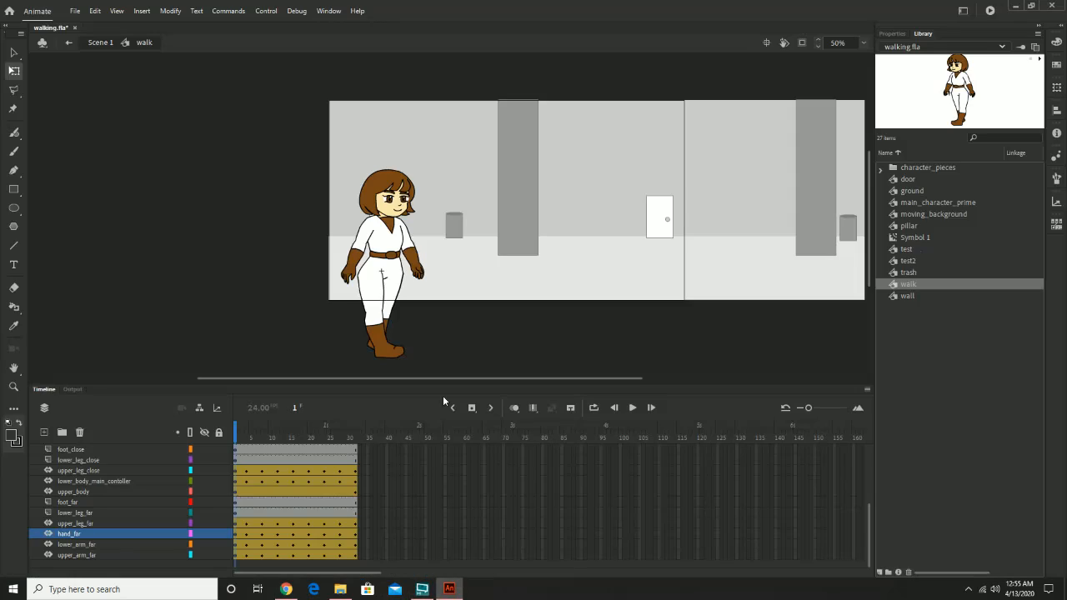
left_click(389, 275)
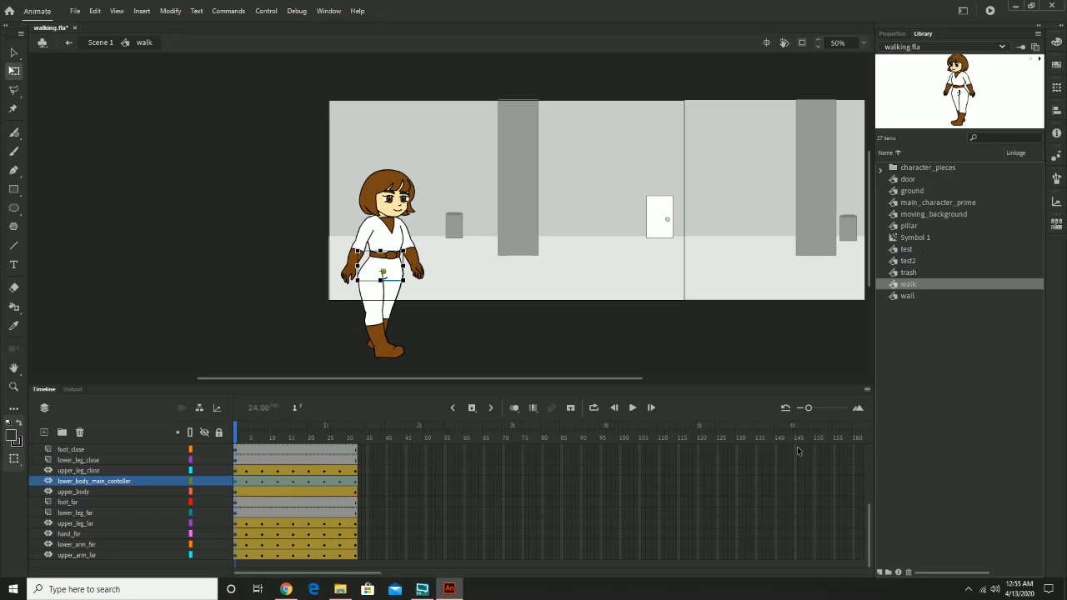
left_click_drag(809, 408, 831, 410)
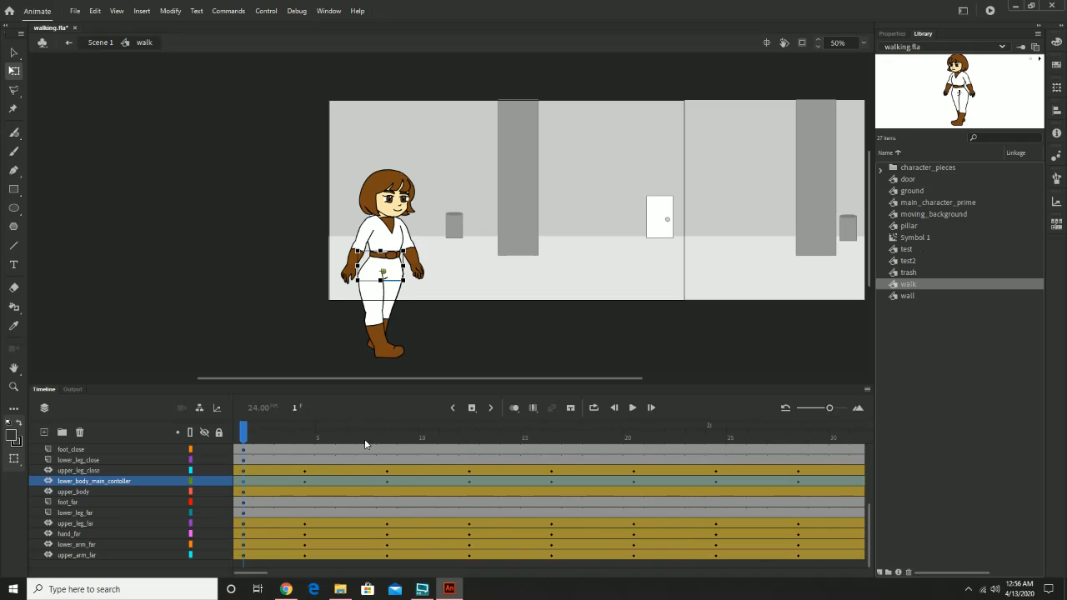
left_click_drag(240, 431, 305, 431)
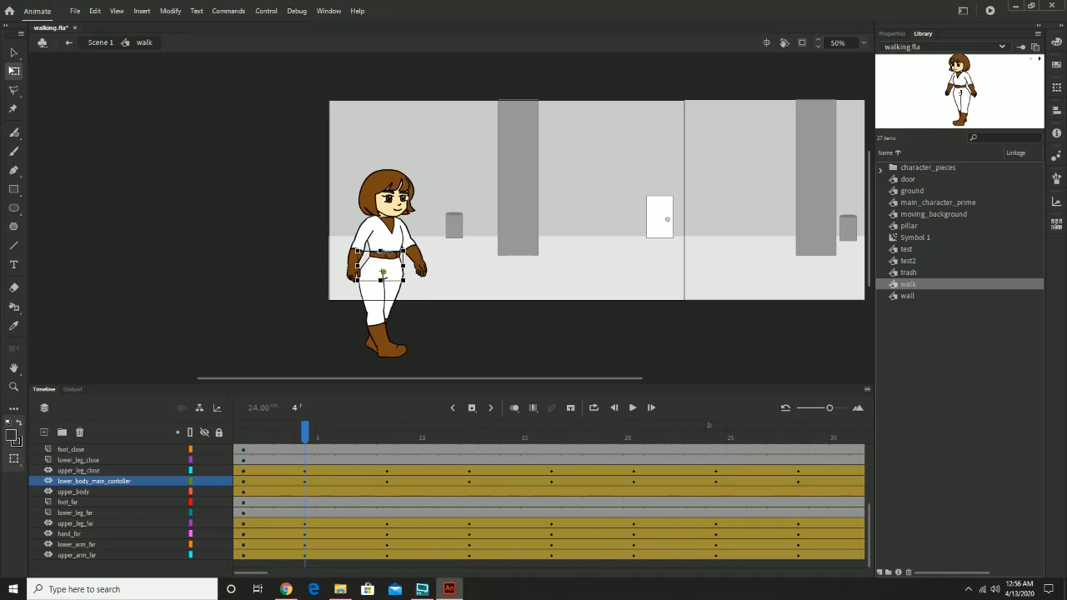
Try nudging the character's lower body vertically at frame 4 and undo the change
left_click(396, 272)
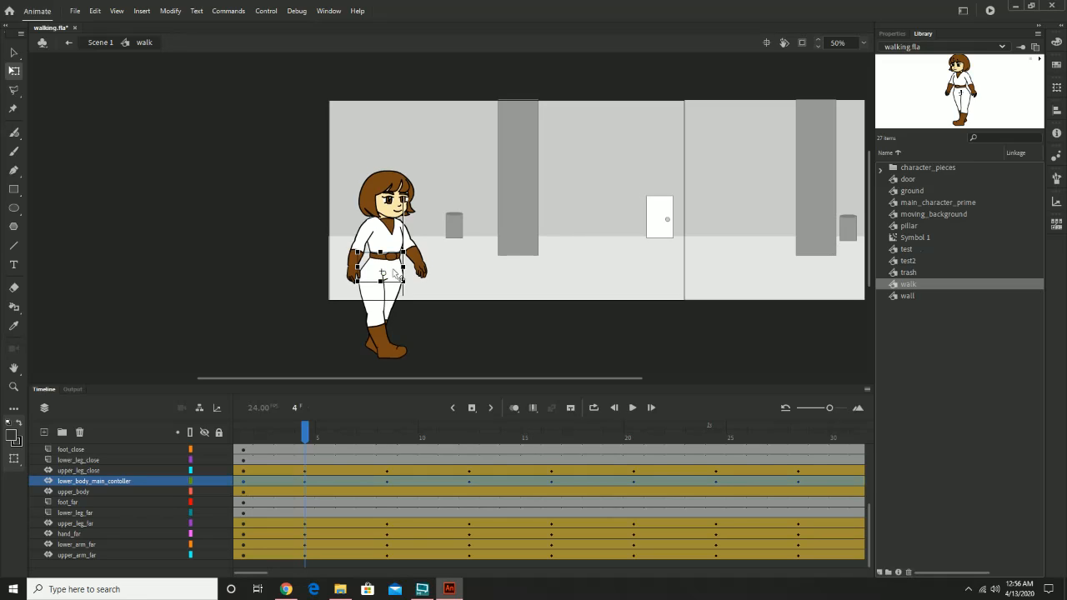
key("Up")
key("Up")
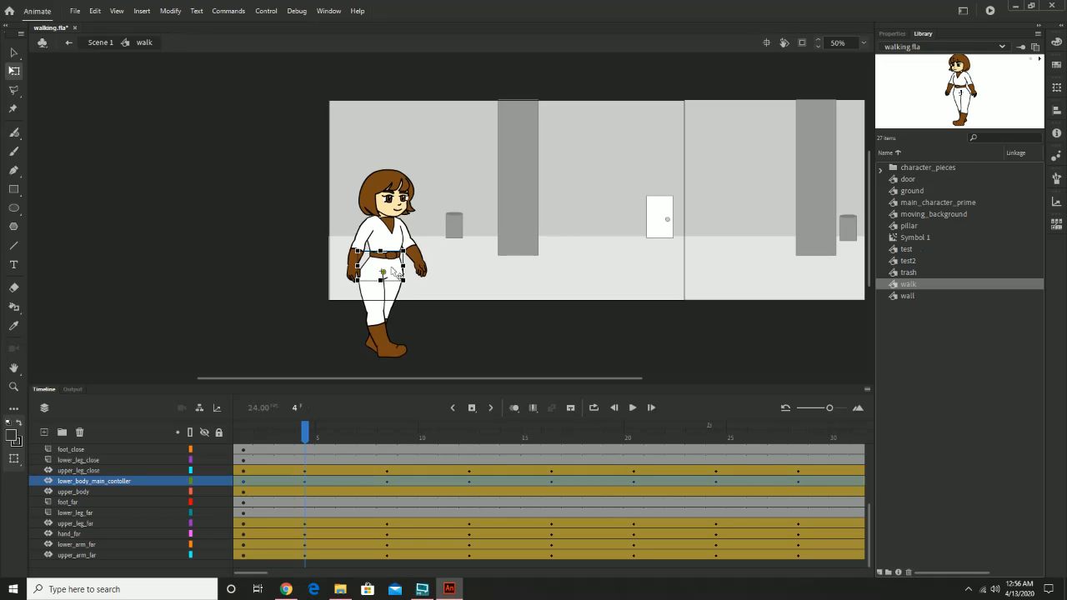
key("shift+Down")
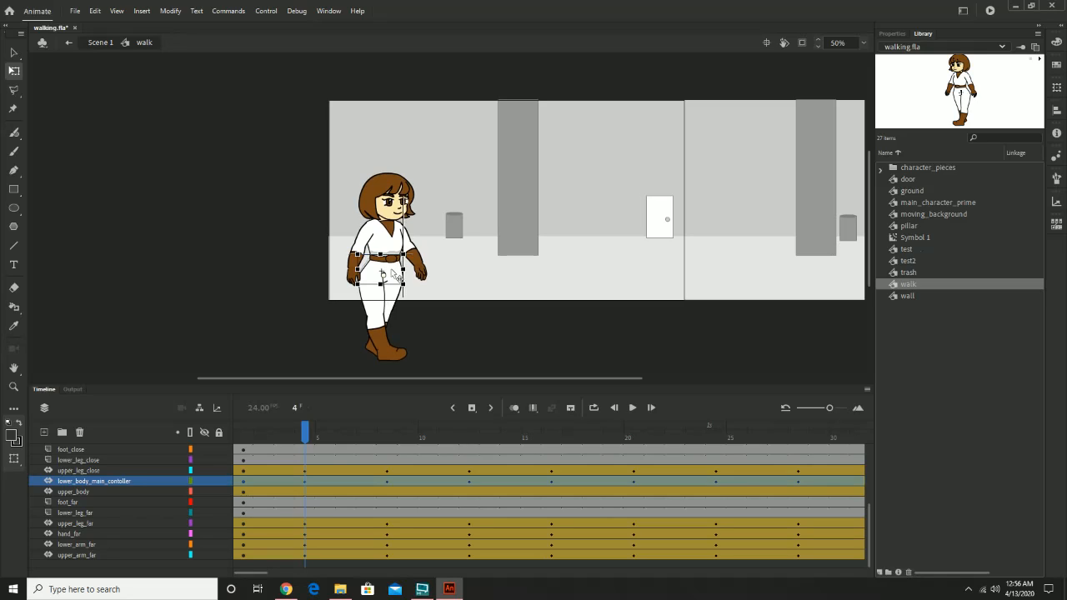
left_click_drag(390, 269, 395, 269)
key("Down")
key("ctrl+z")
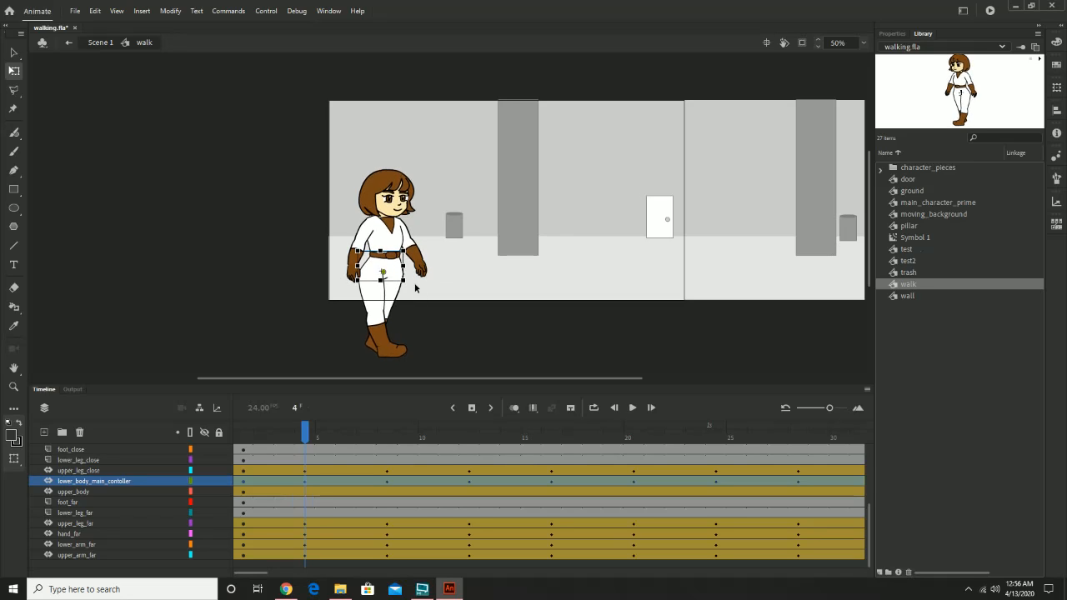
Move the lower body controller down slightly at frame 4 with the Selection tool, working close up on the hips
key("z")
left_click(391, 264)
left_click(392, 264)
left_click_drag(465, 180, 372, 266)
left_click(14, 53)
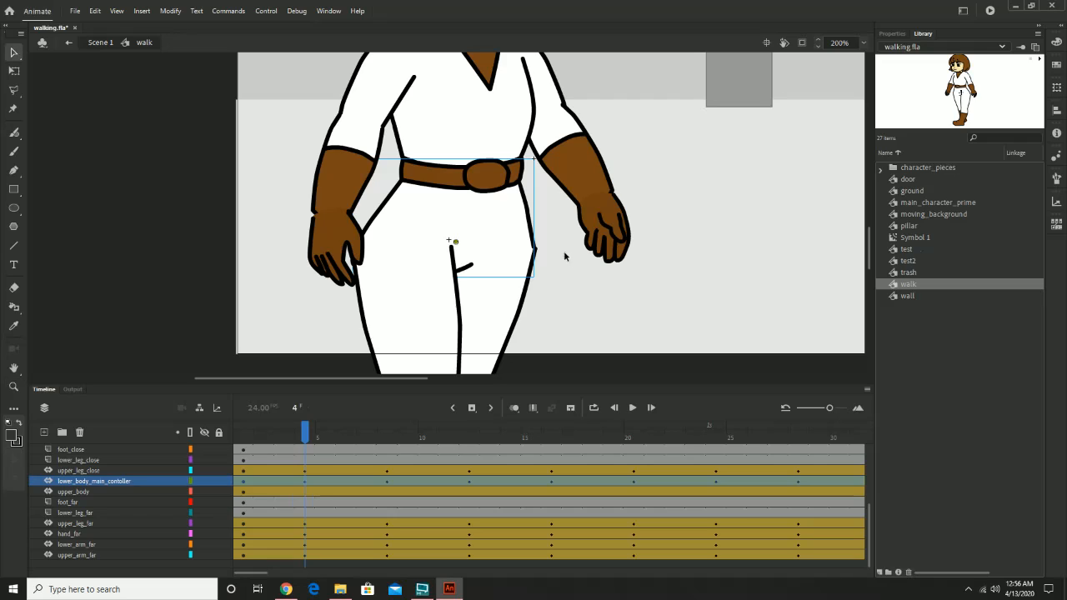
left_click_drag(486, 222, 486, 225)
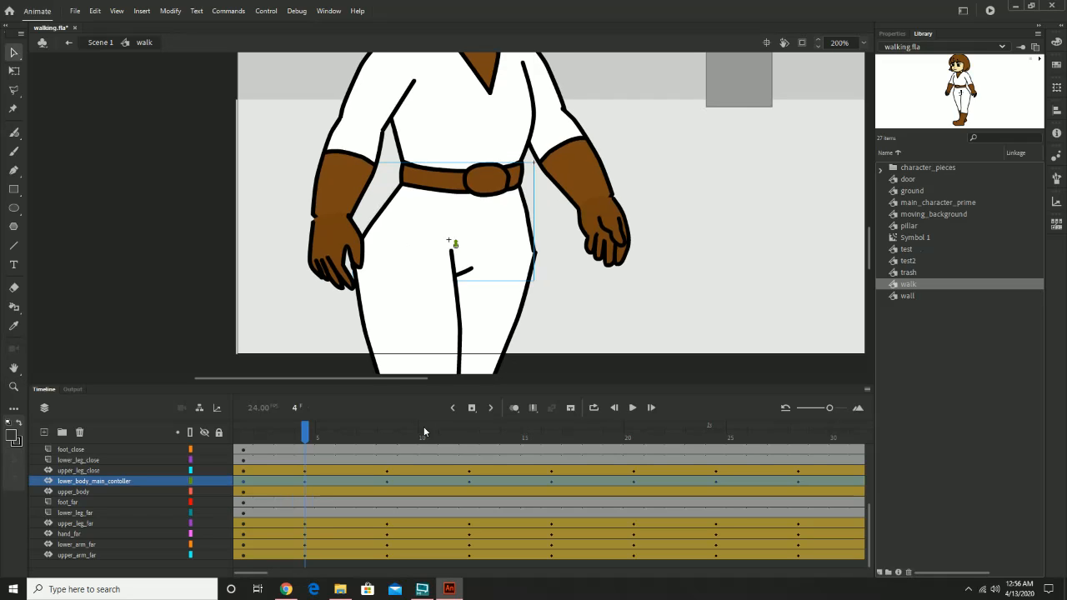
left_click(308, 443)
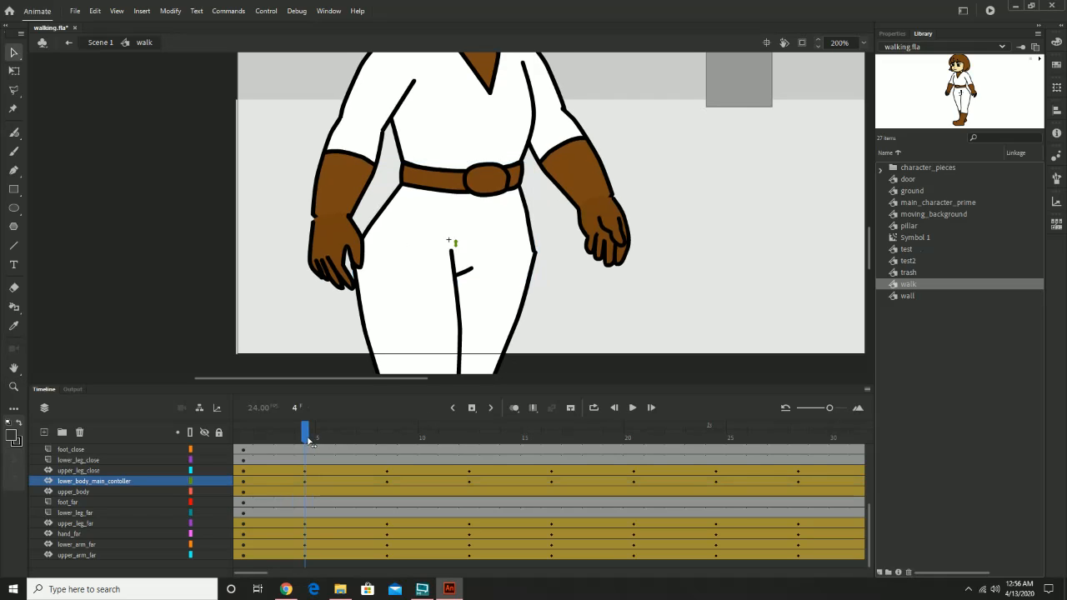
Raise the lower body controller slightly at frame 12, undoing the misplaced move
left_click_drag(317, 441, 469, 444)
left_click(515, 227)
left_click_drag(498, 223, 504, 233)
key("ctrl+z")
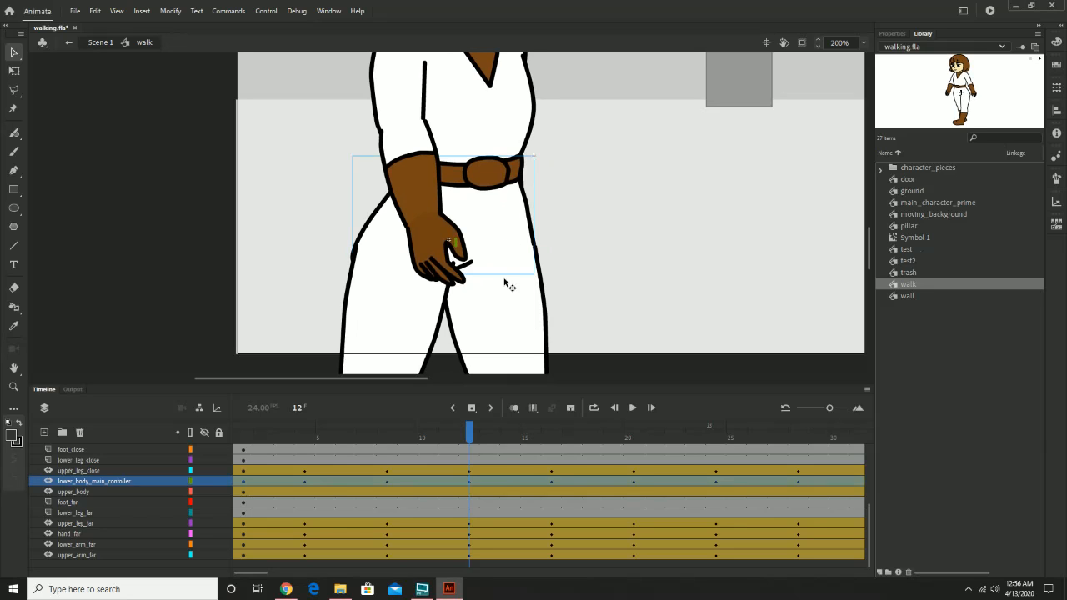
Lower the lower body controller slightly at frame 20 and raise it slightly at frame 28
left_click_drag(468, 425, 633, 512)
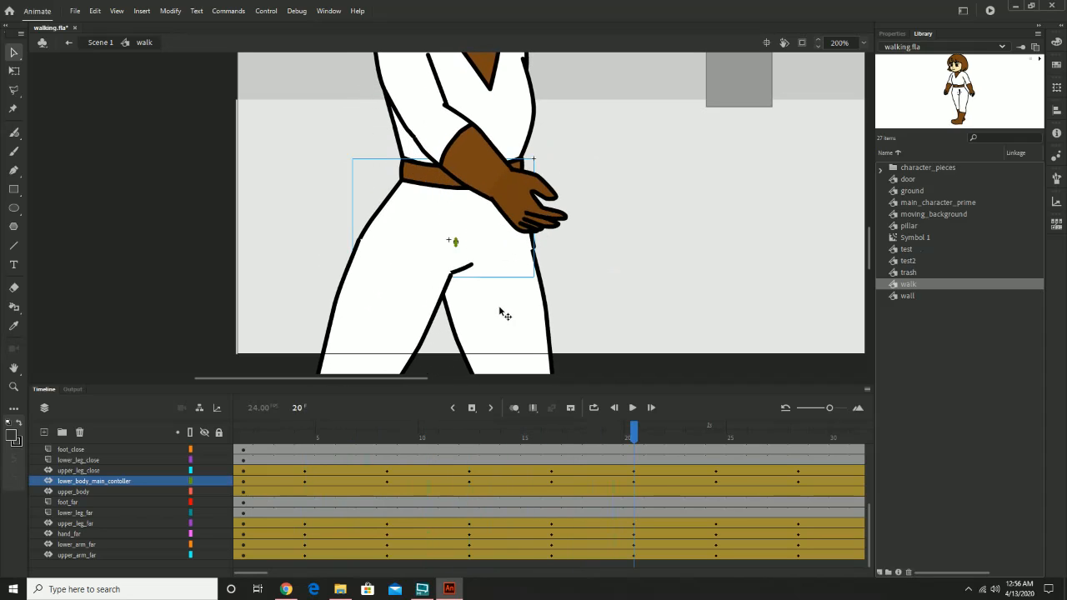
left_click_drag(417, 218, 417, 219)
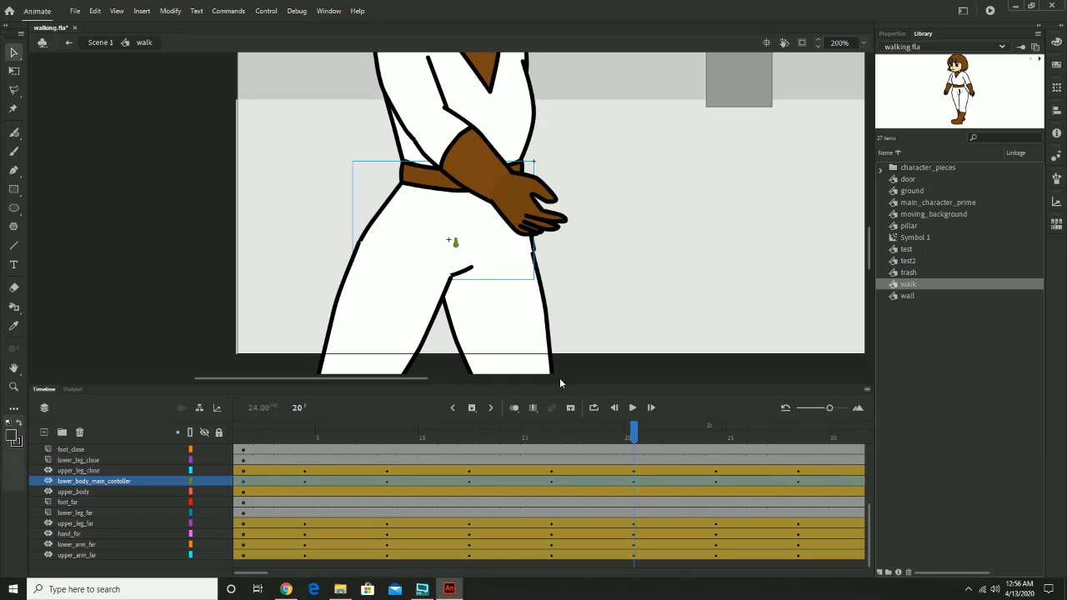
left_click_drag(638, 439, 797, 439)
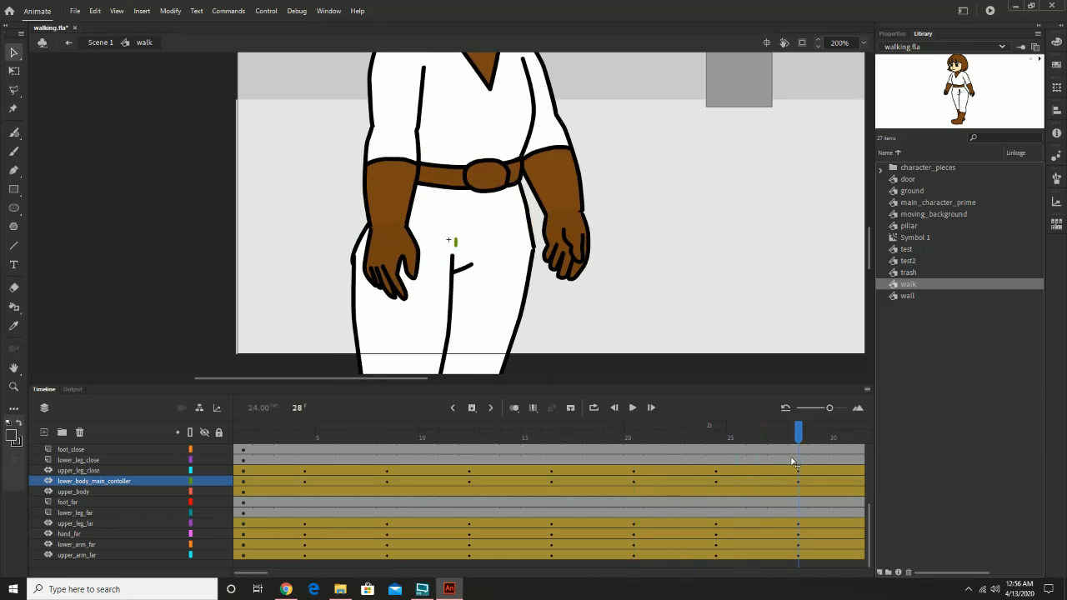
left_click_drag(492, 231, 487, 222)
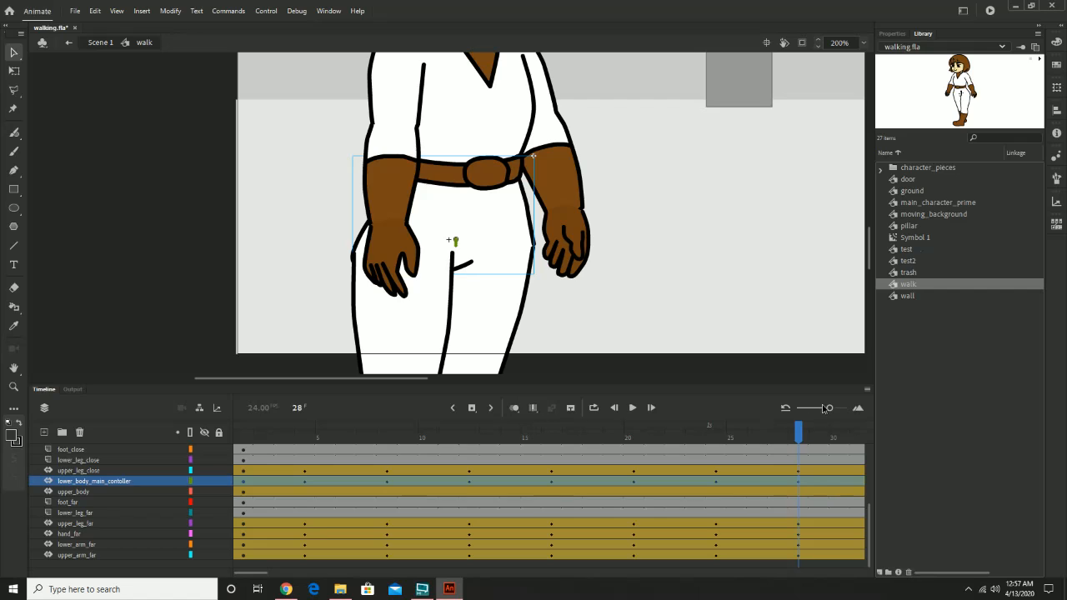
Play the walk symbol's timeline to check the body's up-and-down movement with the whole upper figure in view
left_click_drag(815, 408, 823, 409)
key("z")
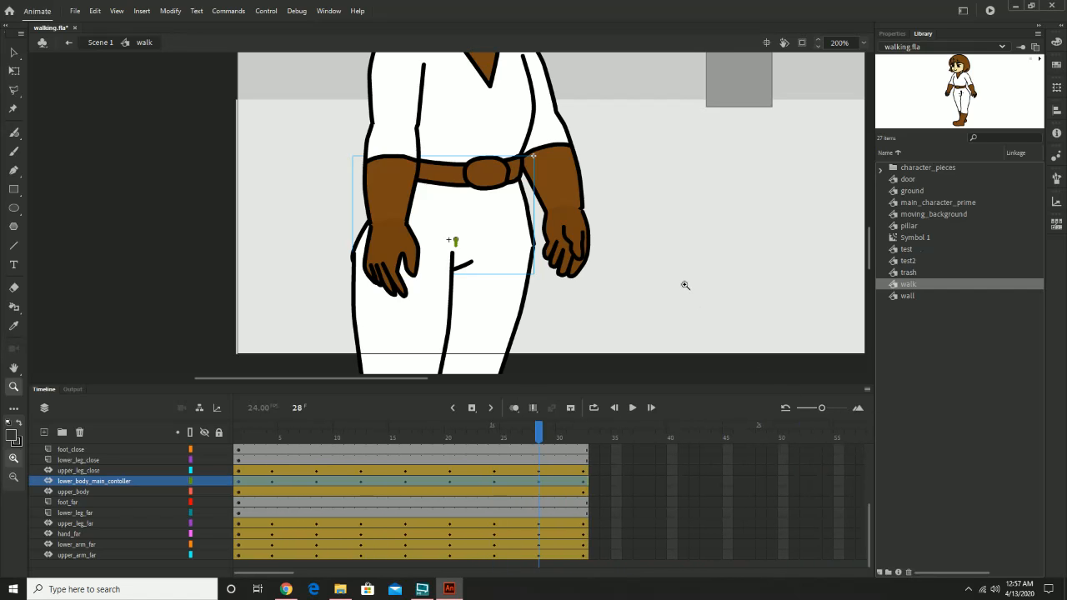
left_click(684, 285, "alt")
left_click_drag(571, 201, 556, 285)
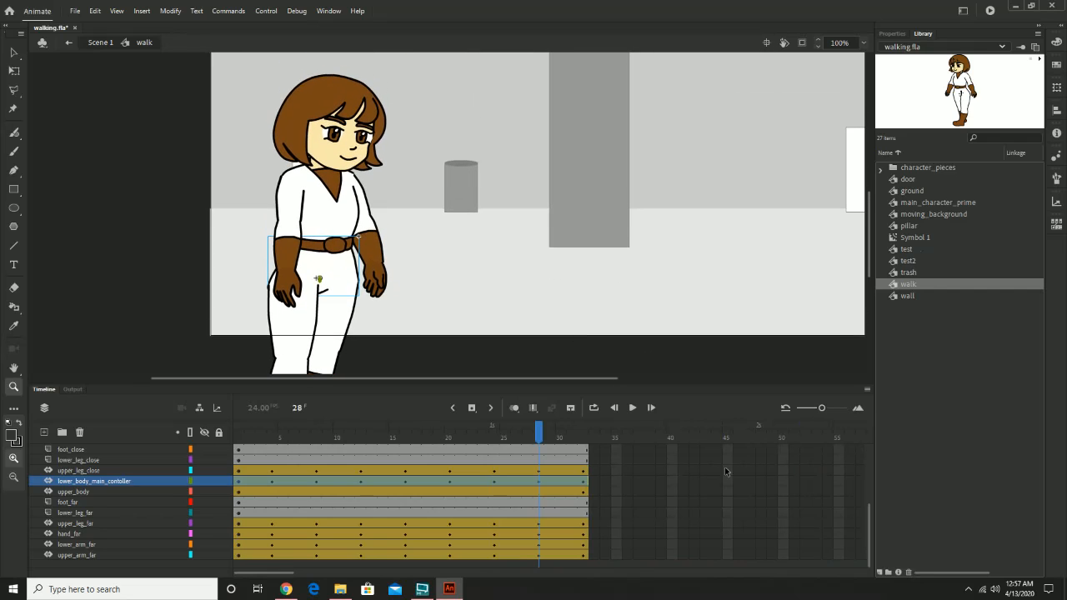
left_click(632, 407)
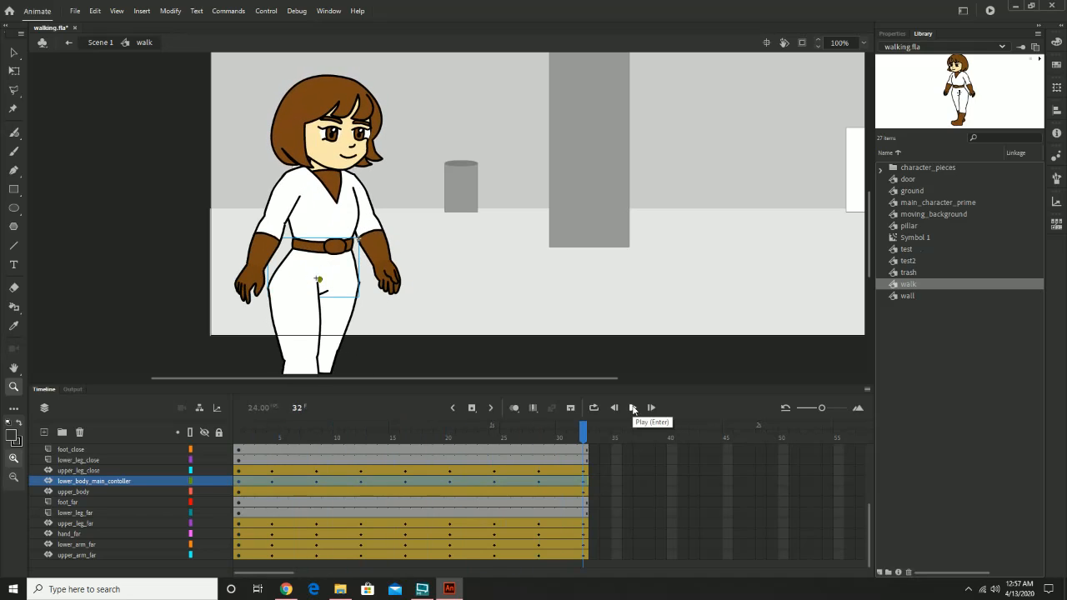
Return to Scene 1 and play the full animation repeatedly to check the walk against the moving background
left_click(97, 43)
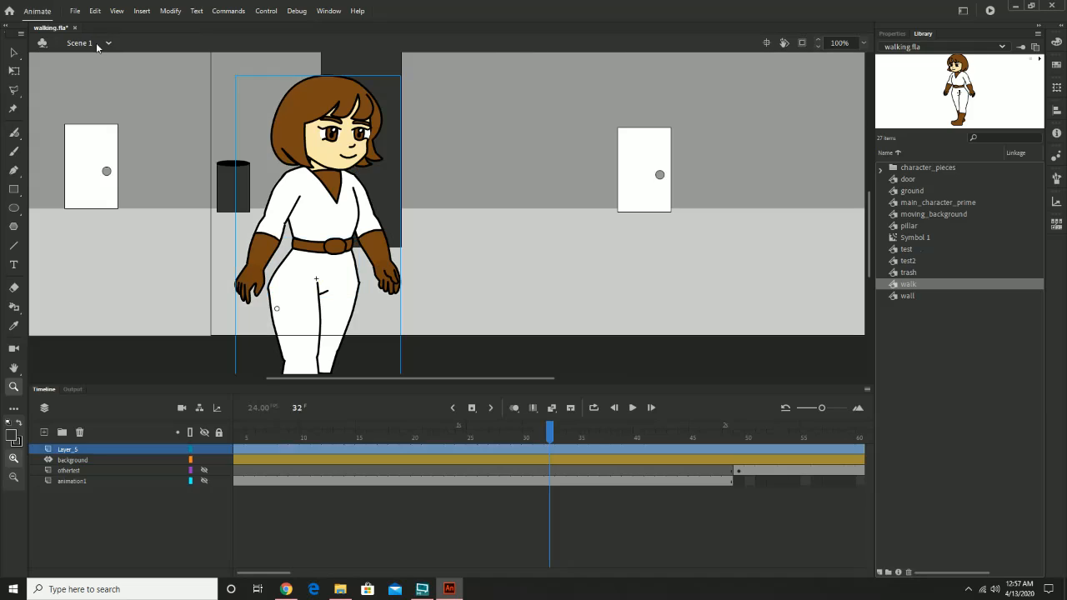
left_click(474, 214, "alt")
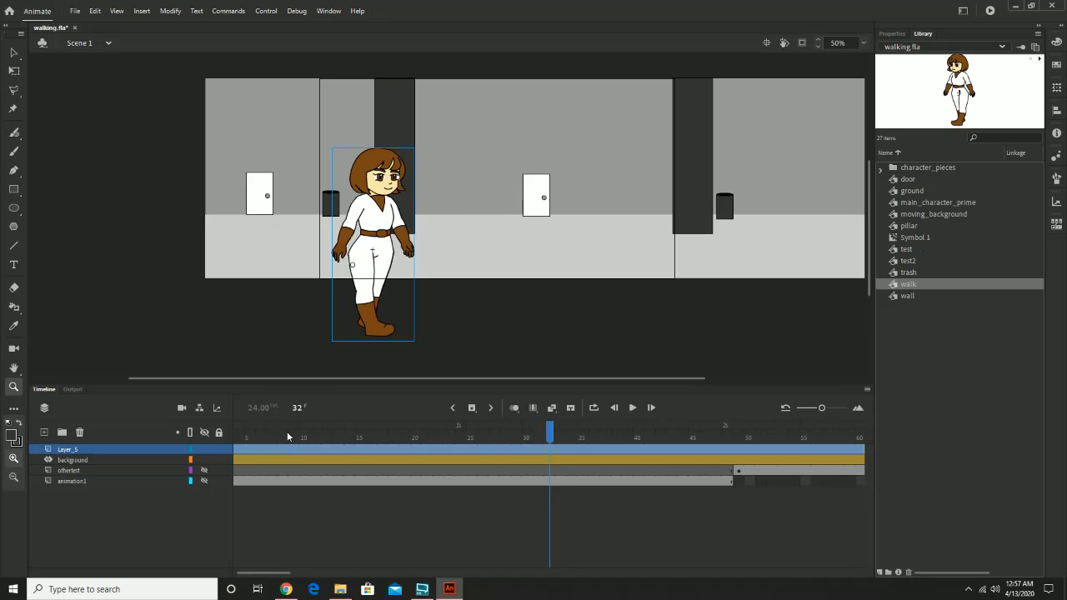
left_click_drag(289, 436, 213, 437)
left_click(632, 407)
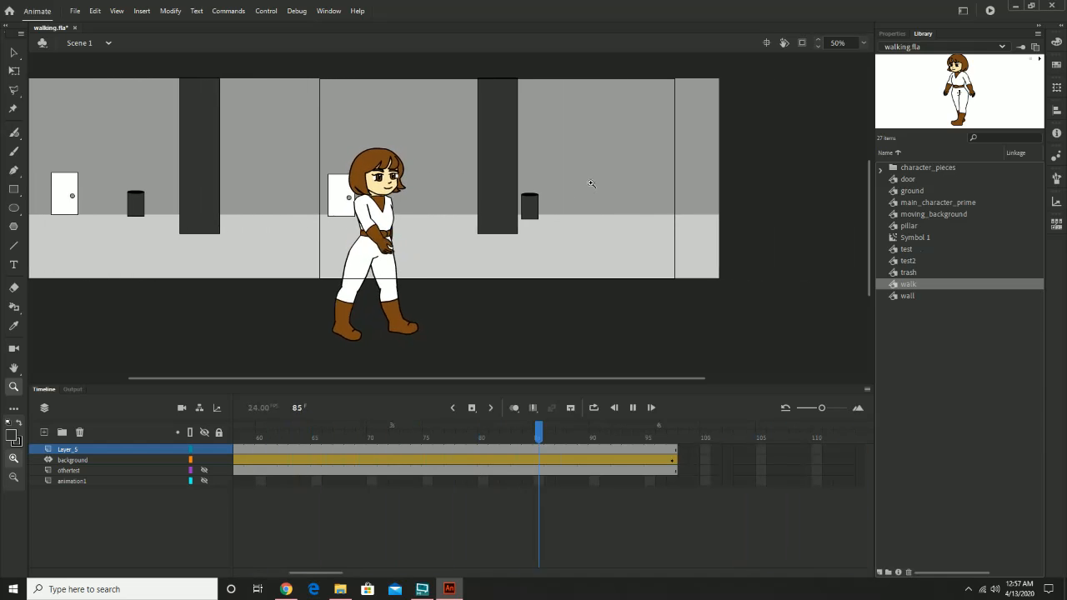
left_click_drag(821, 407, 813, 408)
left_click_drag(353, 581, 288, 581)
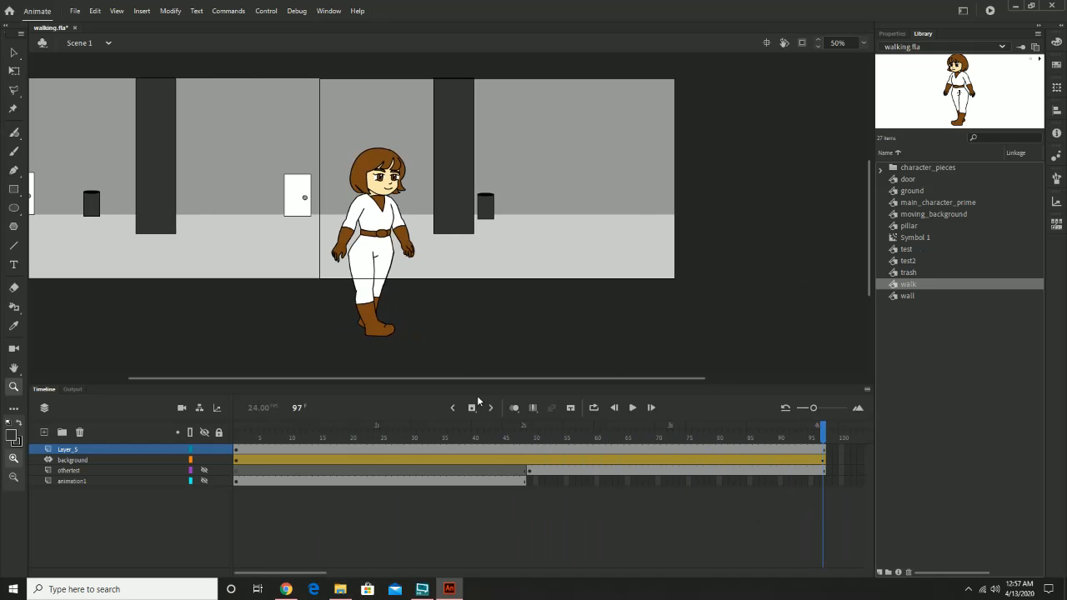
left_click(632, 408)
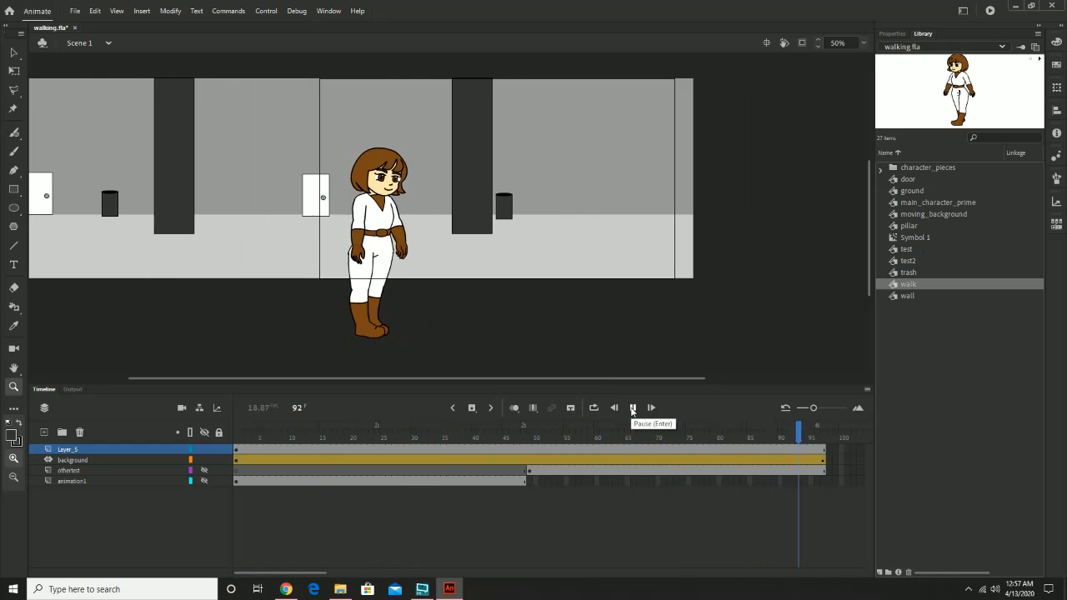
left_click(632, 407)
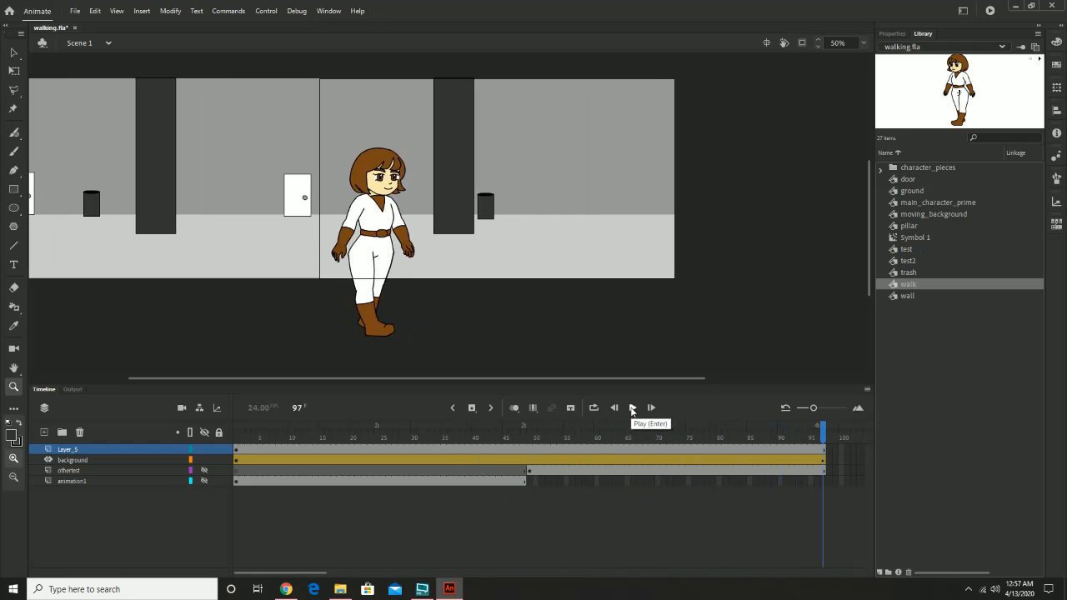
left_click(632, 408)
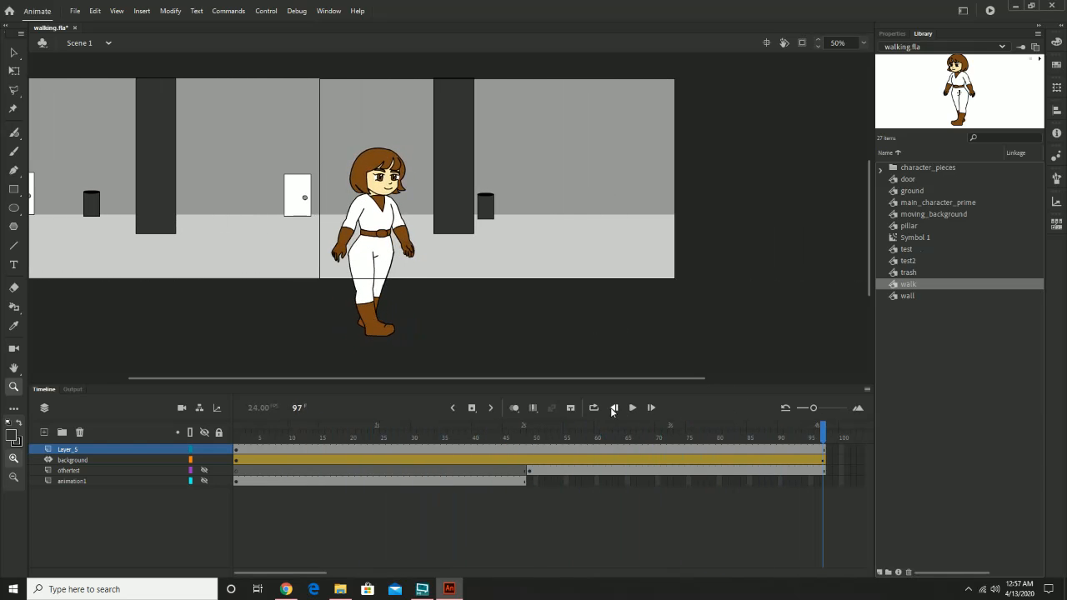
Save the walking.fla document
left_click(75, 11)
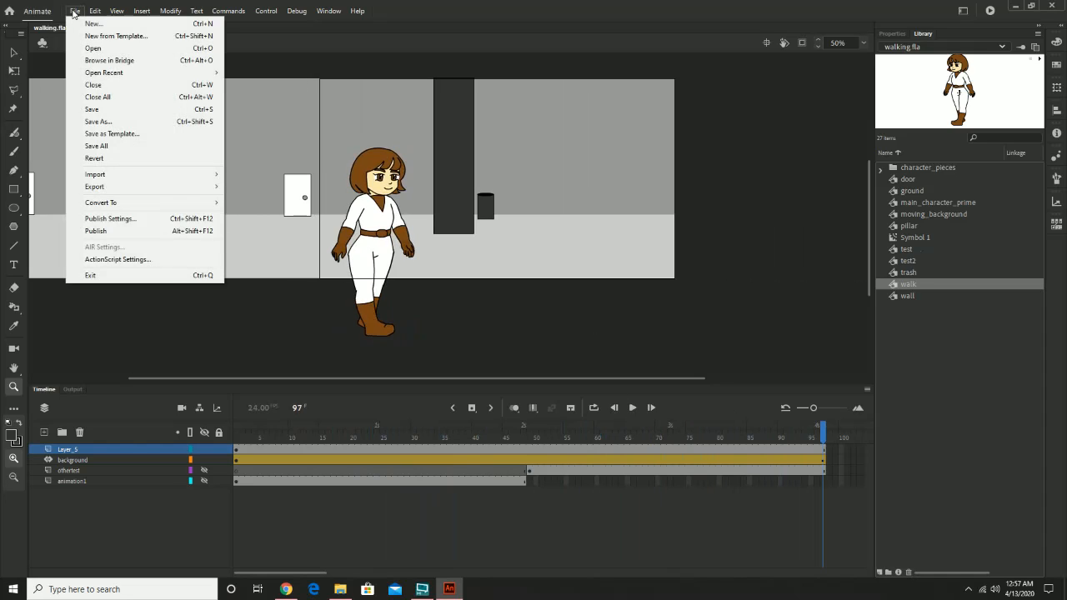
left_click(131, 111)
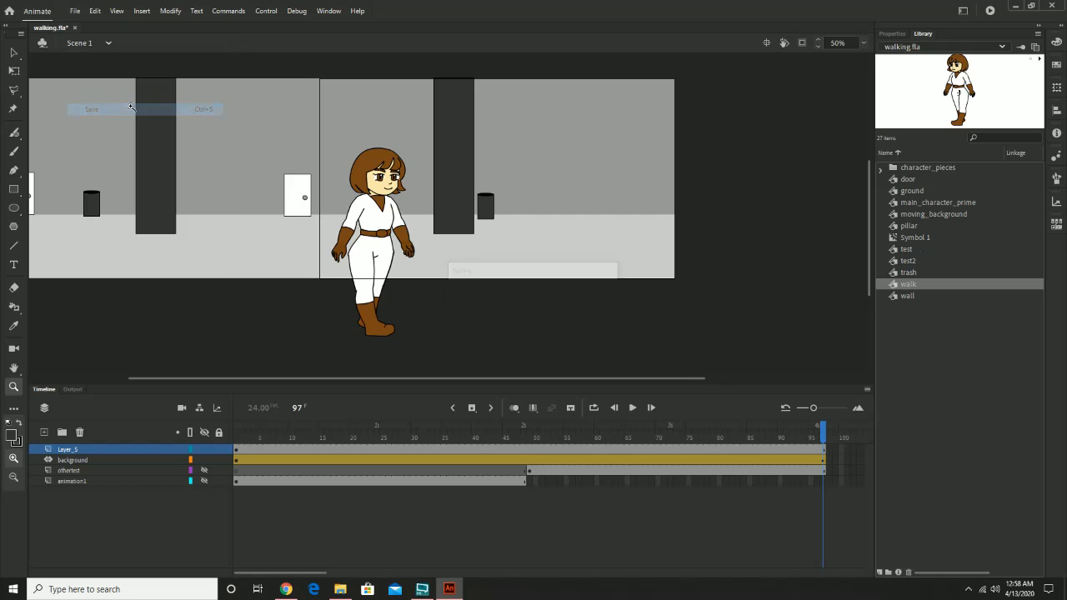
Export the animation as an SWF Movie named walking.swf to the Desktop folder
left_click(72, 10)
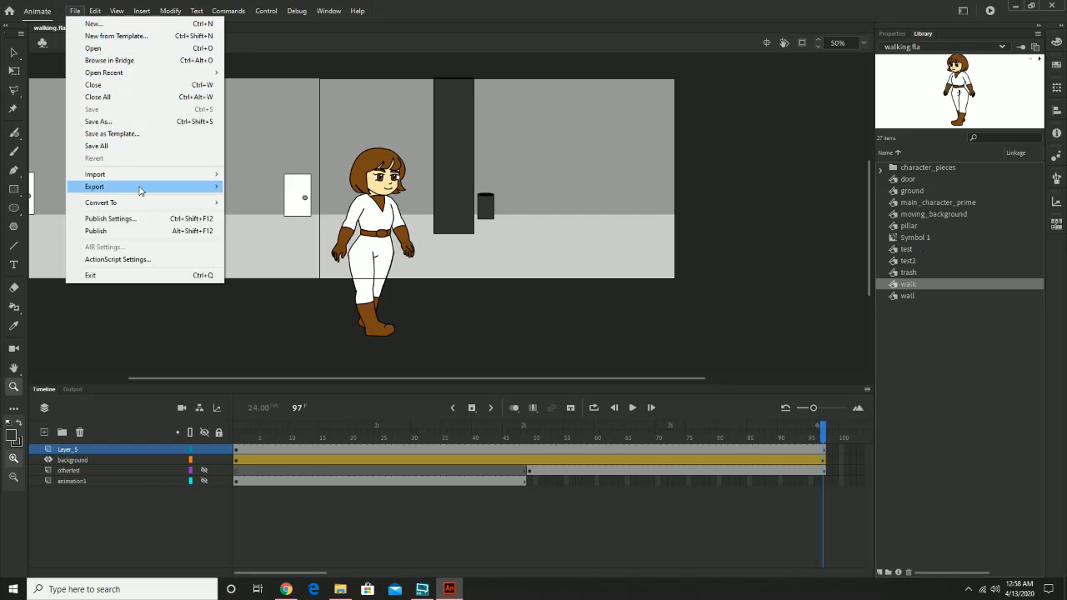
mouse_move(165, 189)
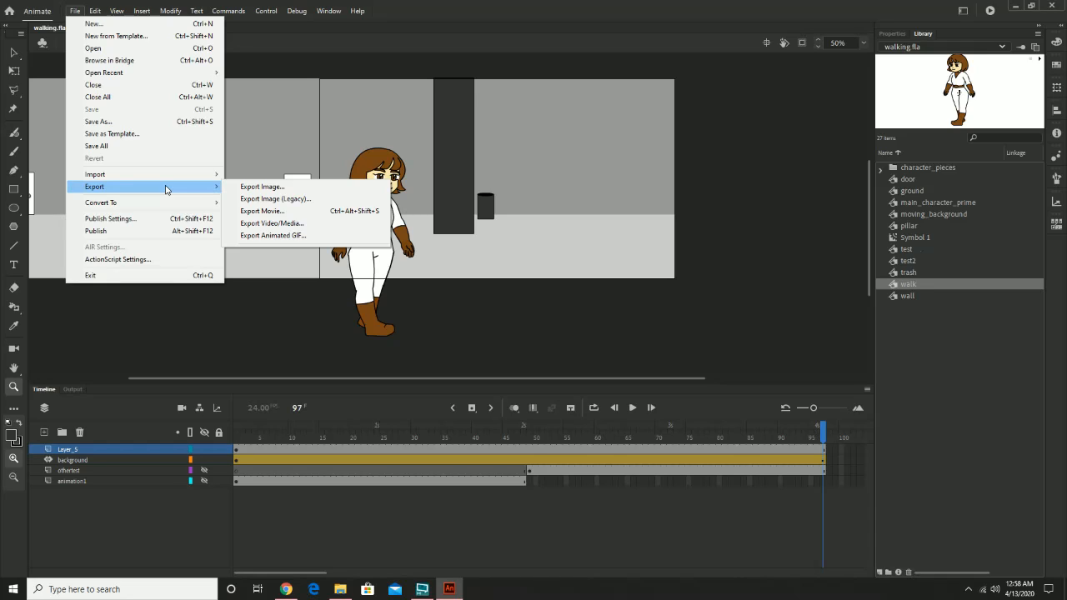
left_click(305, 214)
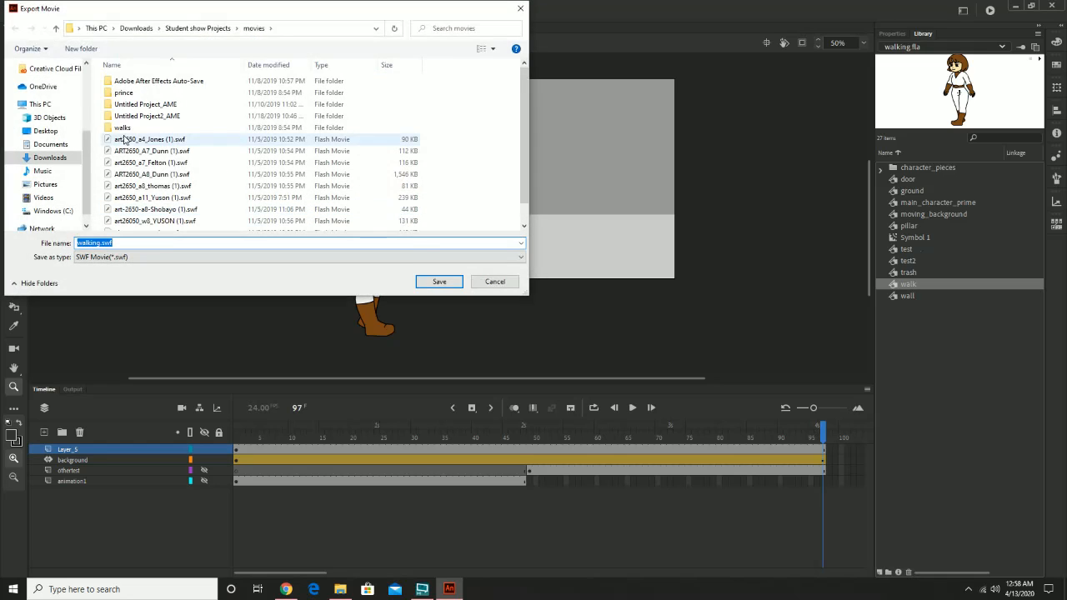
left_click(55, 159)
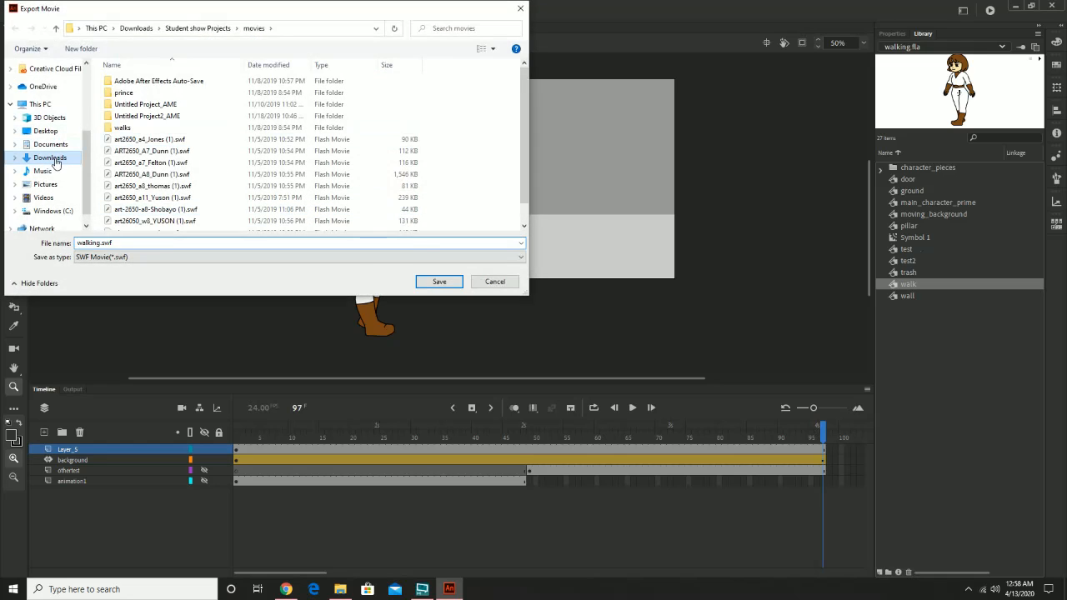
left_click(50, 120)
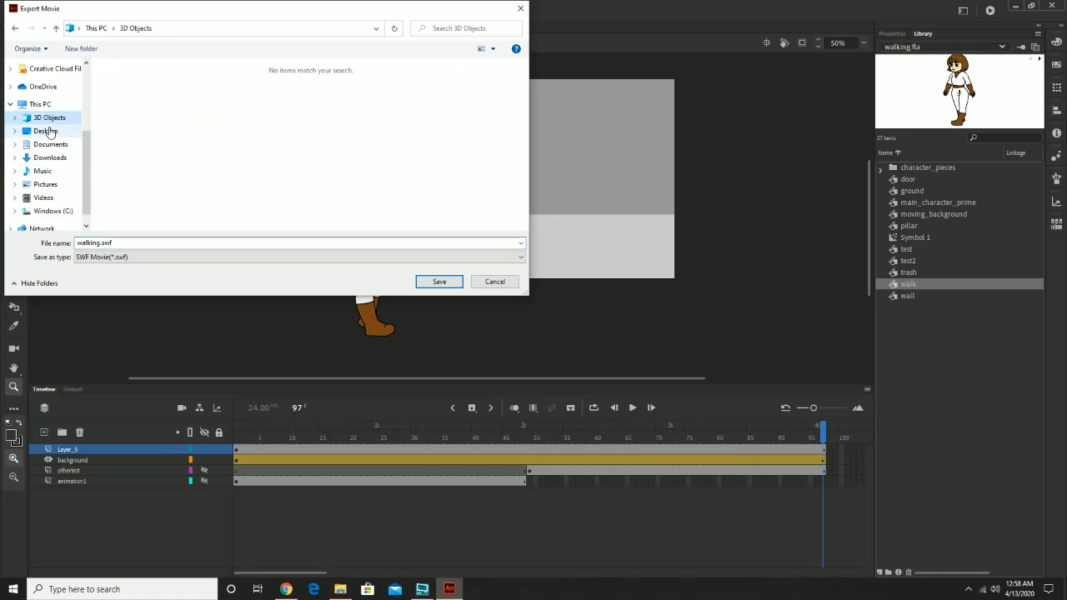
left_click(46, 132)
left_click(283, 243)
left_click(440, 281)
left_click(267, 258)
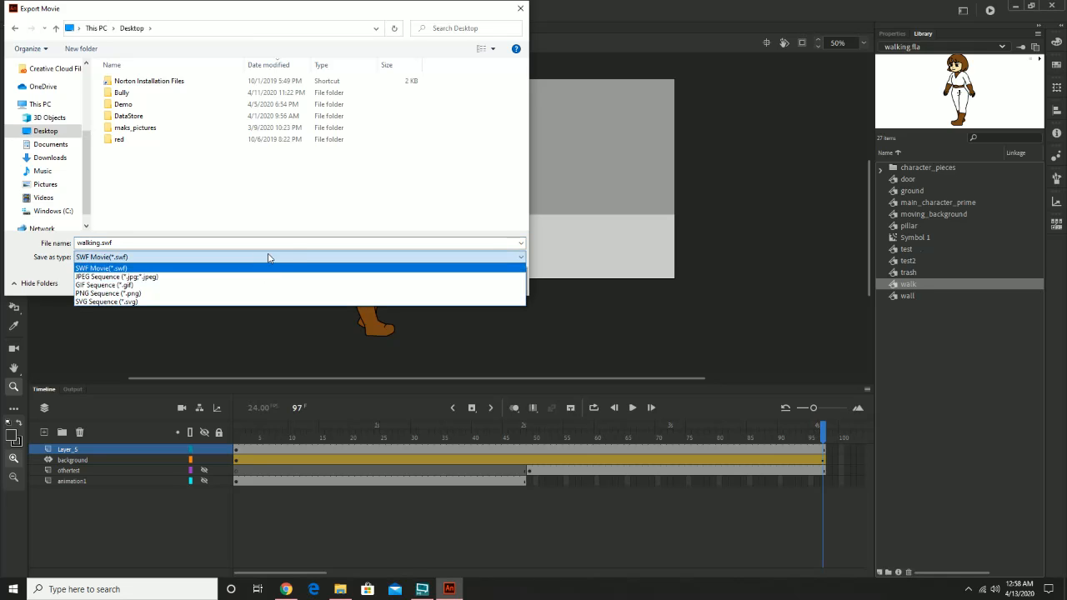
left_click(303, 205)
left_click(426, 282)
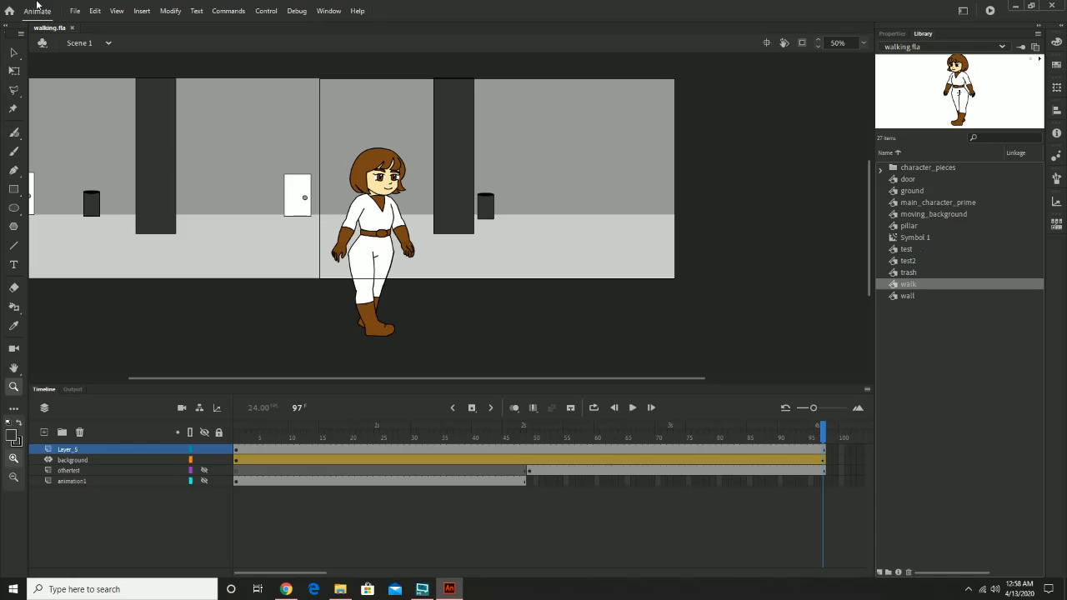
Clear the open windows off the desktop, watch the exported walking.swf in Flash Player, and close the player
left_click(1015, 8)
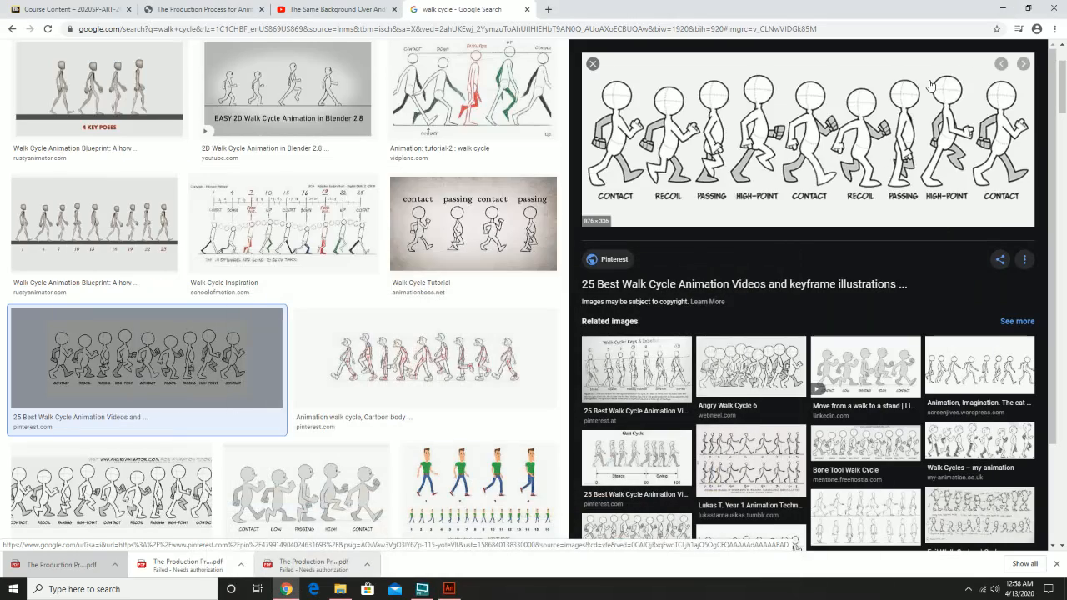
left_click(1004, 8)
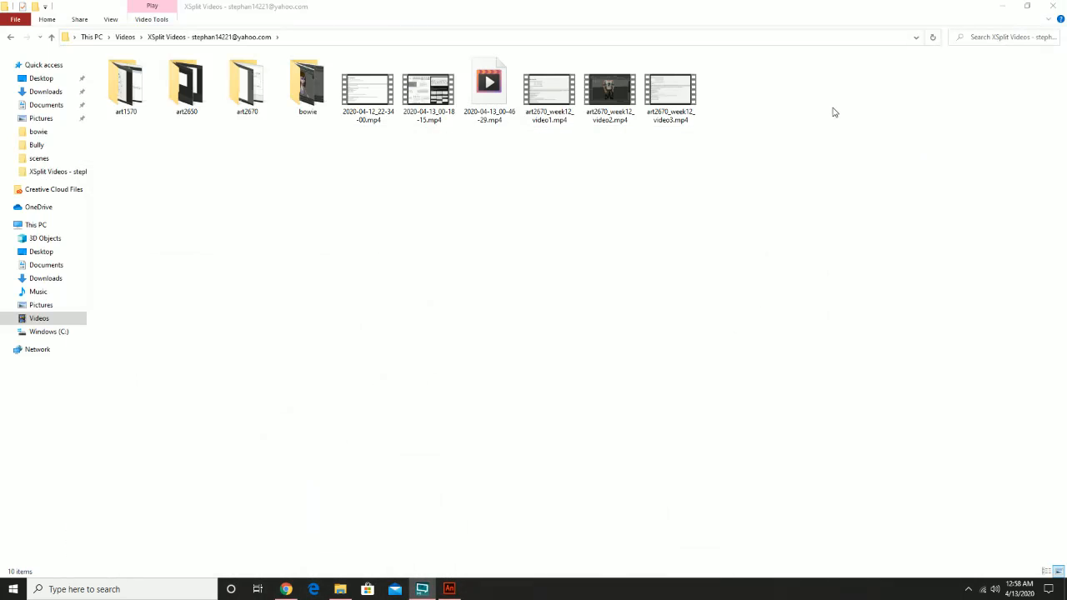
left_click(1044, 13)
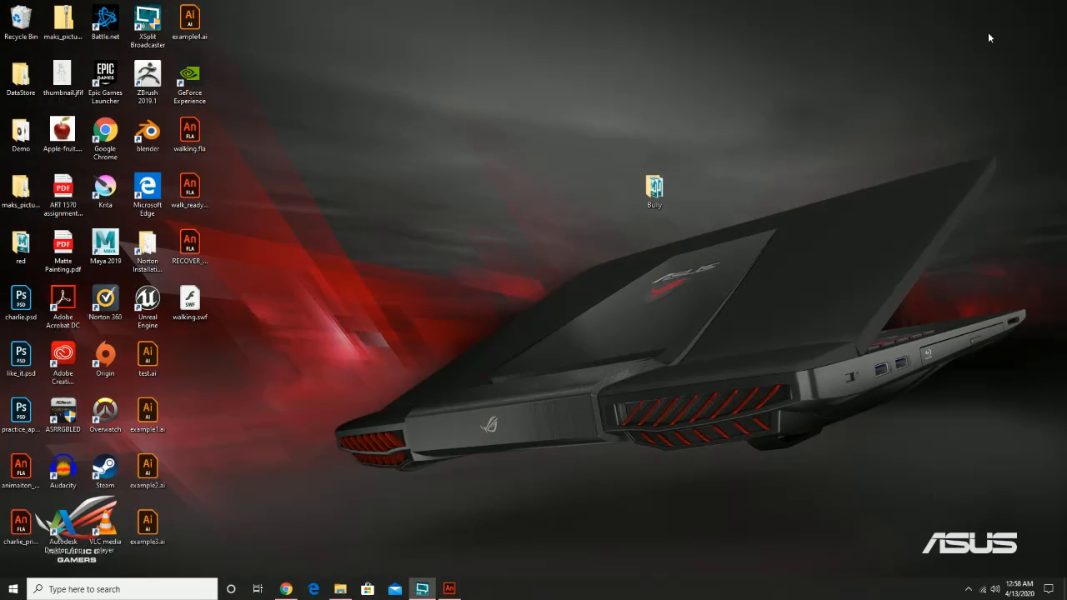
double_click(191, 305)
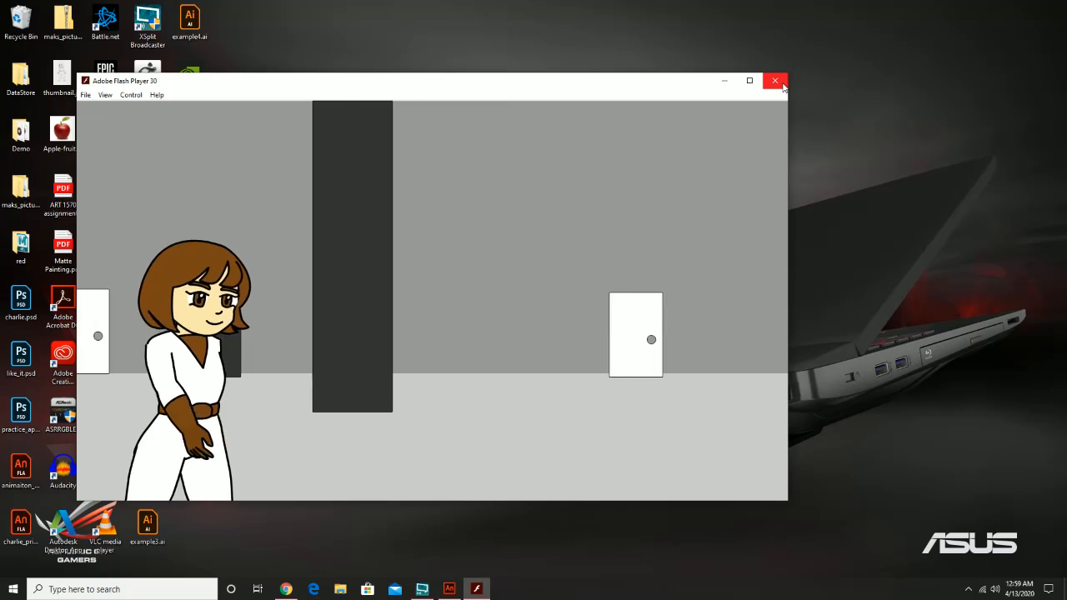
left_click(783, 84)
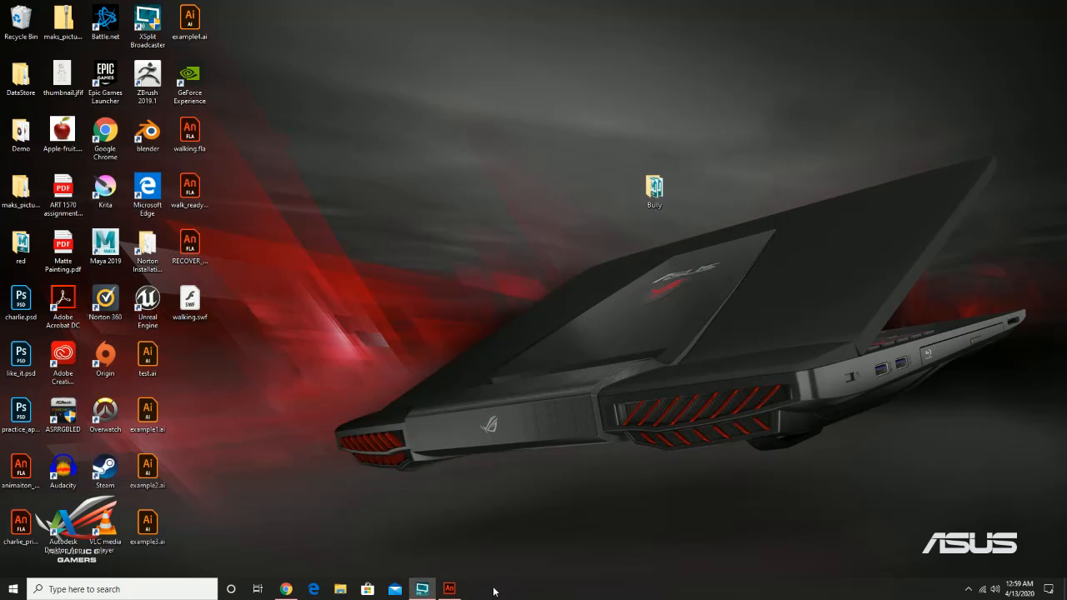
Switch back to Adobe Animate and return the Scene 1 playhead to frame 1
left_click(451, 591)
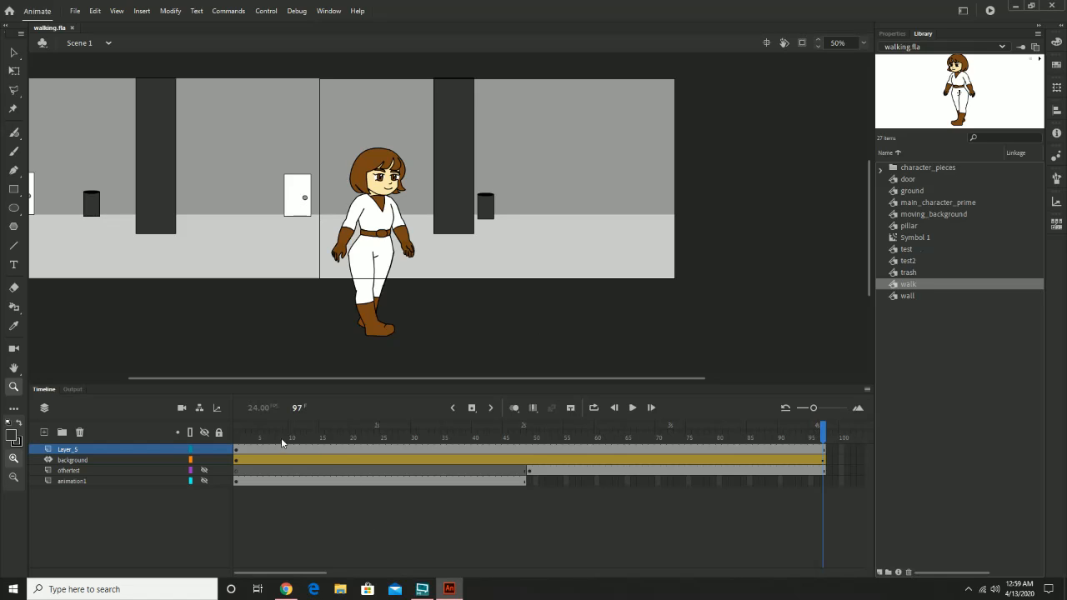
left_click(237, 436)
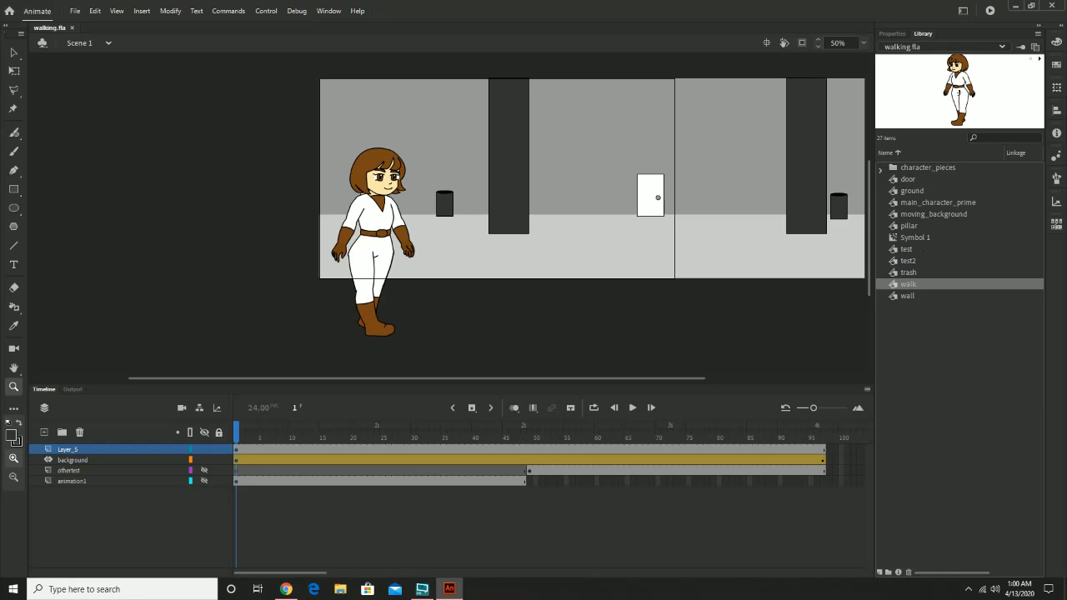
key("alt+Tab")
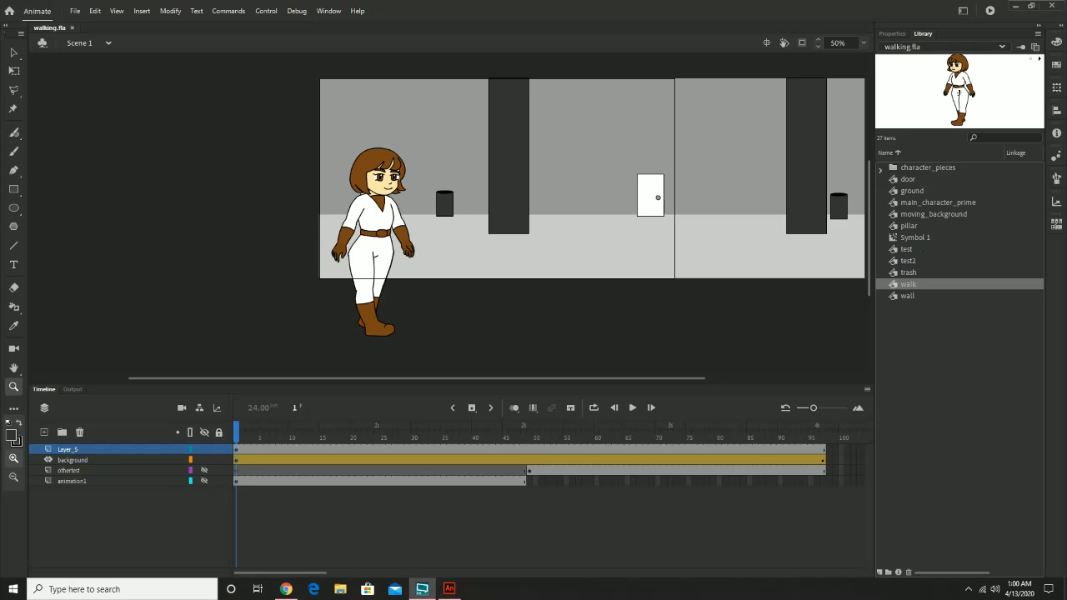